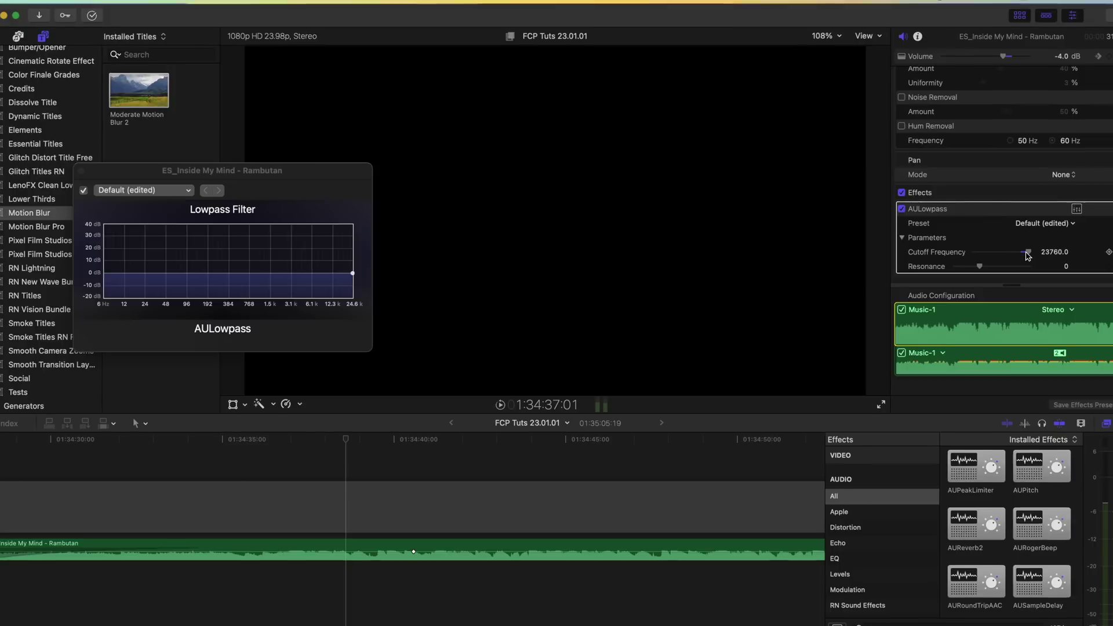
# Apply Scene Removal Mask to clip C1226, isolating the walking man against black
pyautogui.moveTo(1014, 252); pyautogui.dragTo(1008, 257)
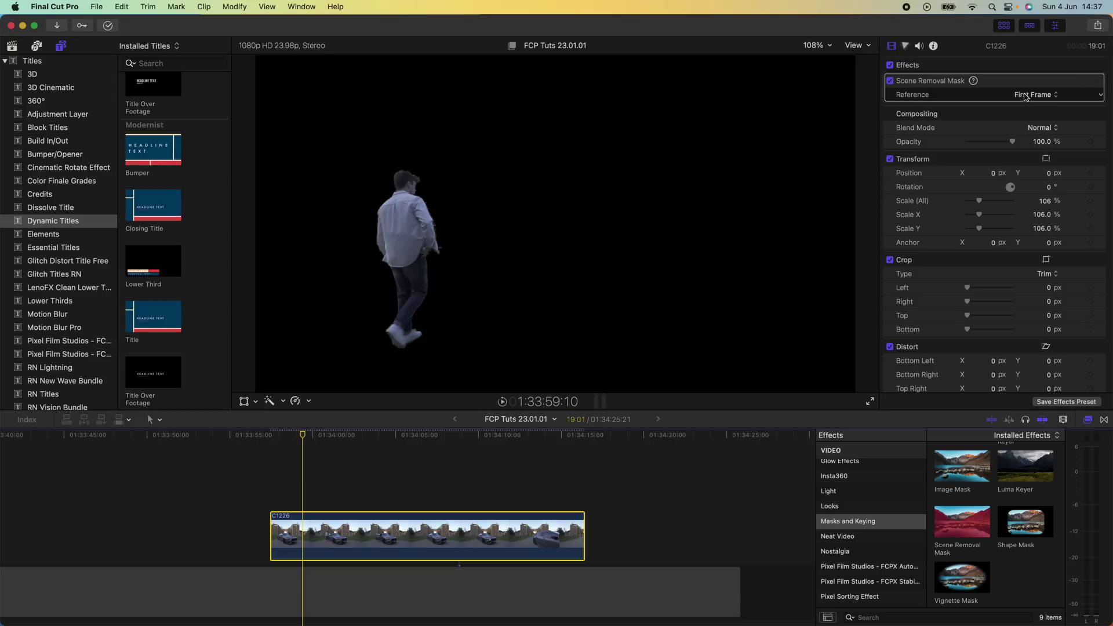
# Set the Scene Removal Mask reference to Last Frame and play back the masked shot
pyautogui.click(1027, 95)
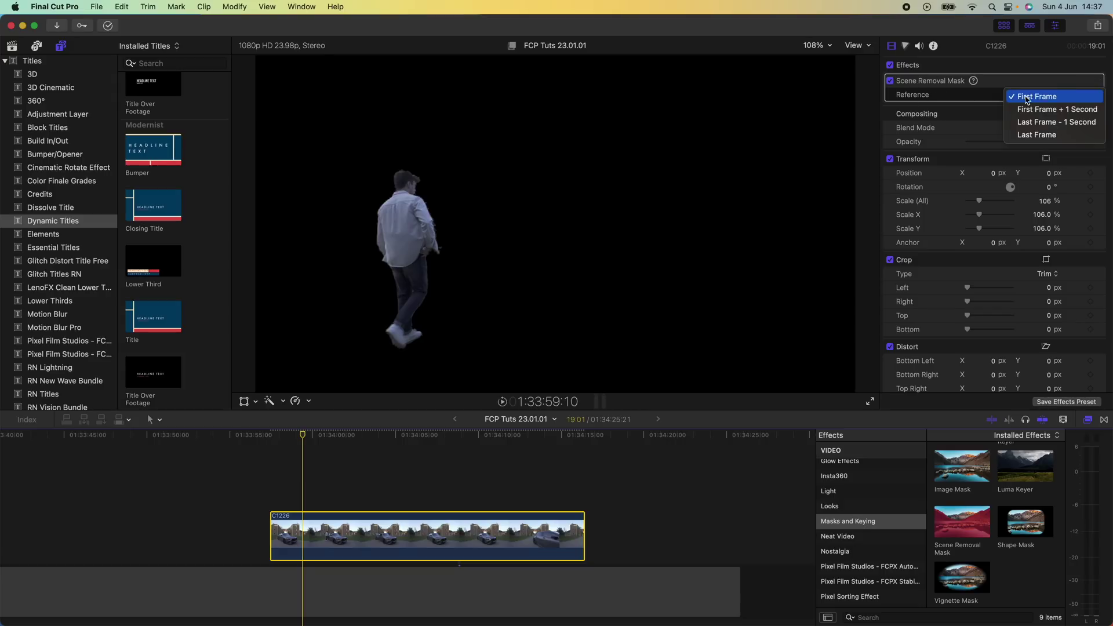
pyautogui.click(1038, 137)
pyautogui.click(1041, 94)
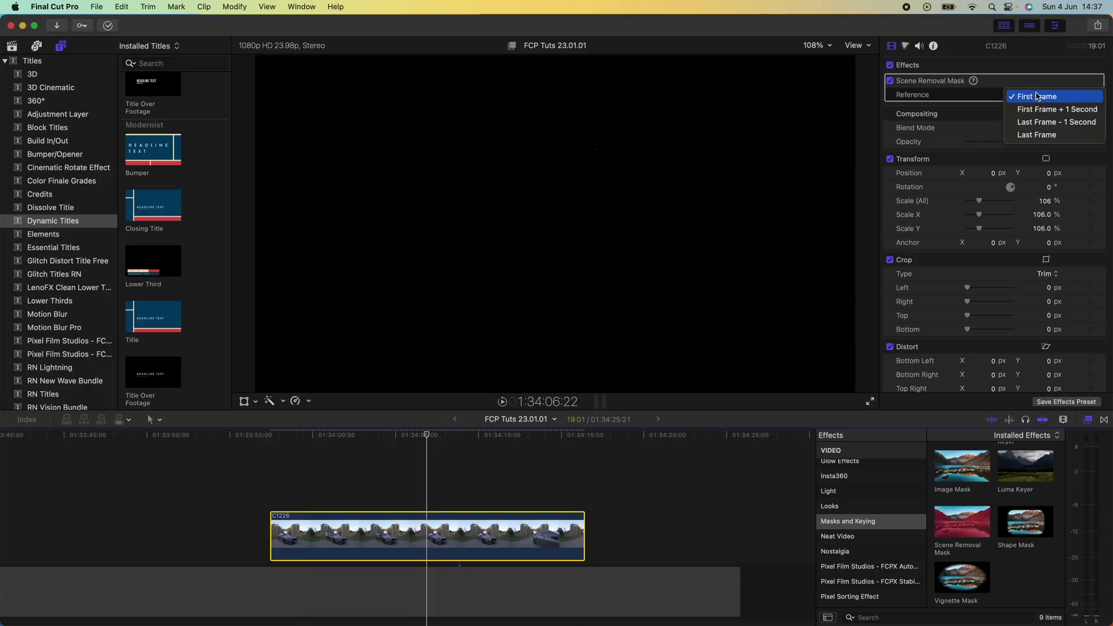
pyautogui.click(1040, 135)
pyautogui.moveTo(426, 435); pyautogui.dragTo(288, 436)
pyautogui.press('space')
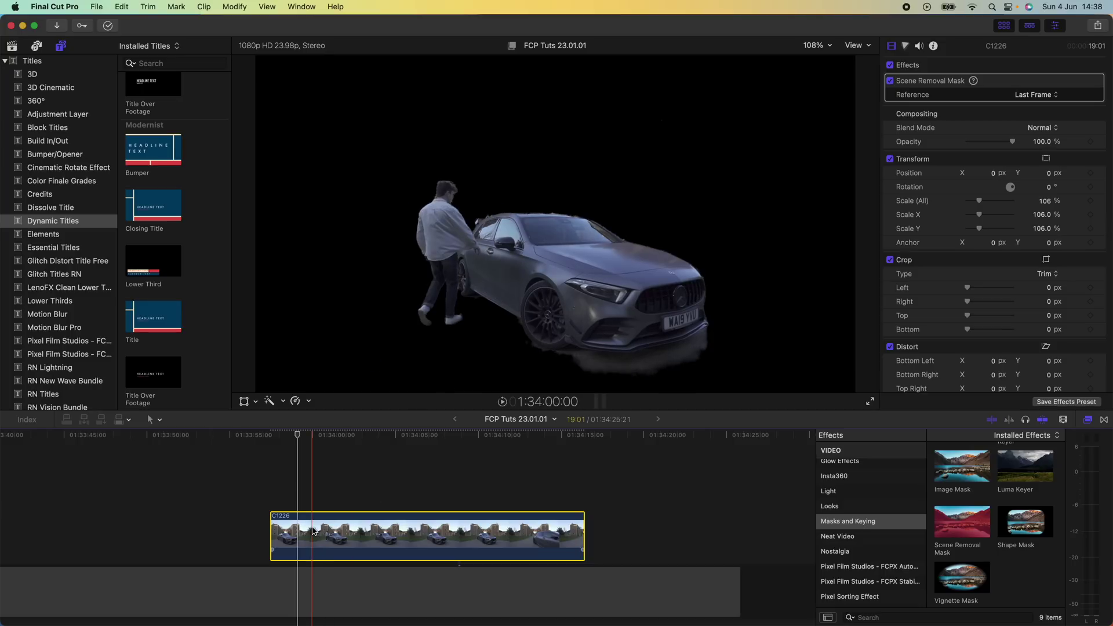
# Stack a connected C1226 copy above, disable the lower copy's mask, and place Flicker Title between them
pyautogui.press('v')
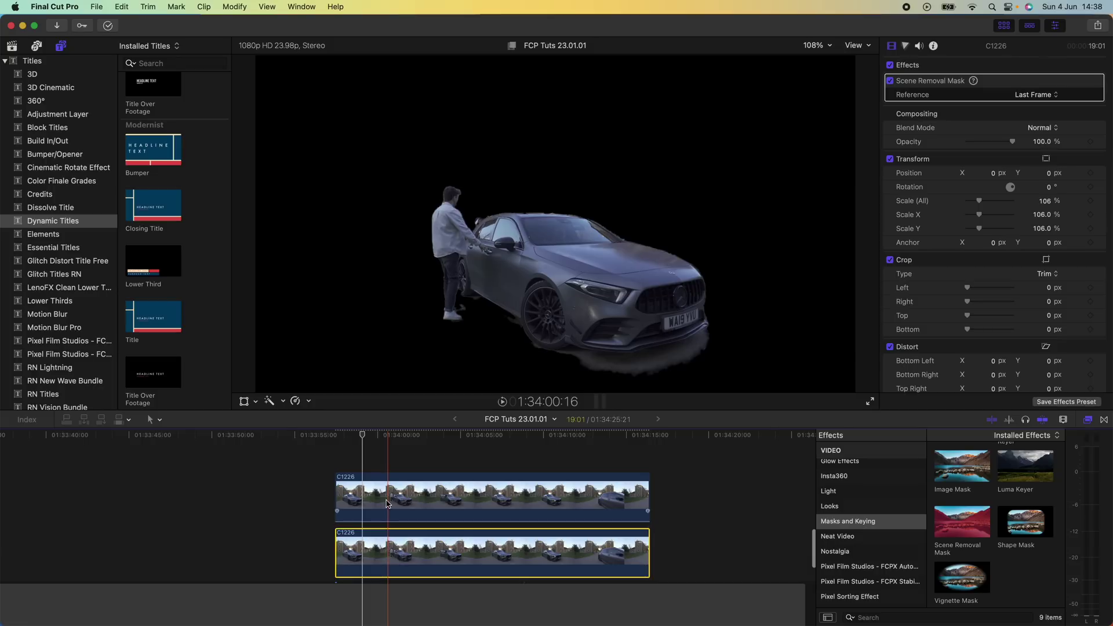
pyautogui.click(890, 81)
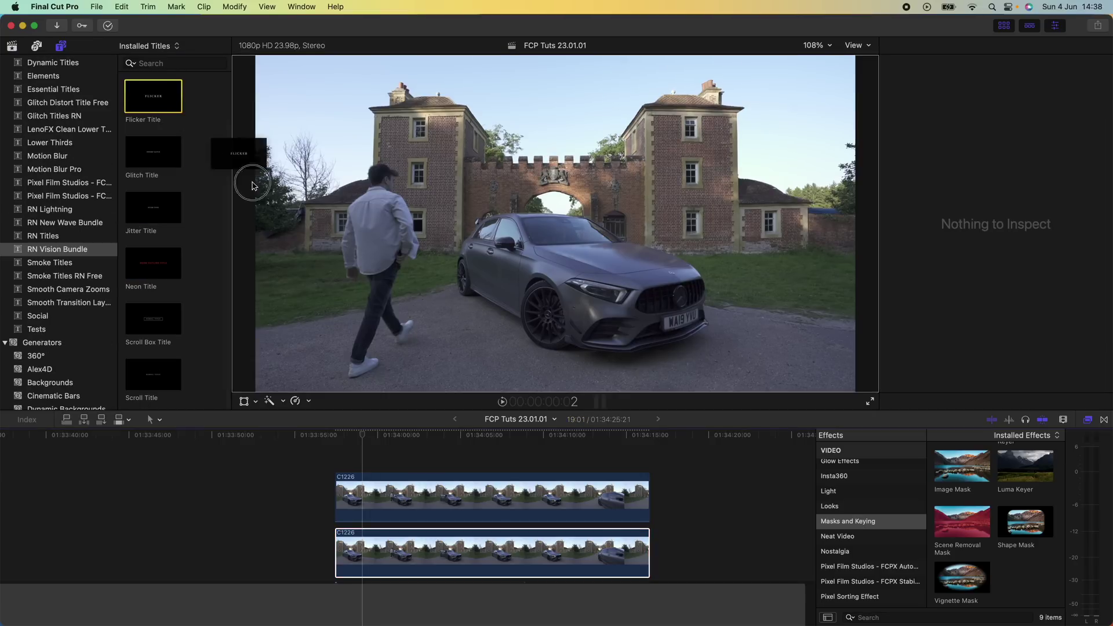
pyautogui.moveTo(249, 174); pyautogui.dragTo(649, 518)
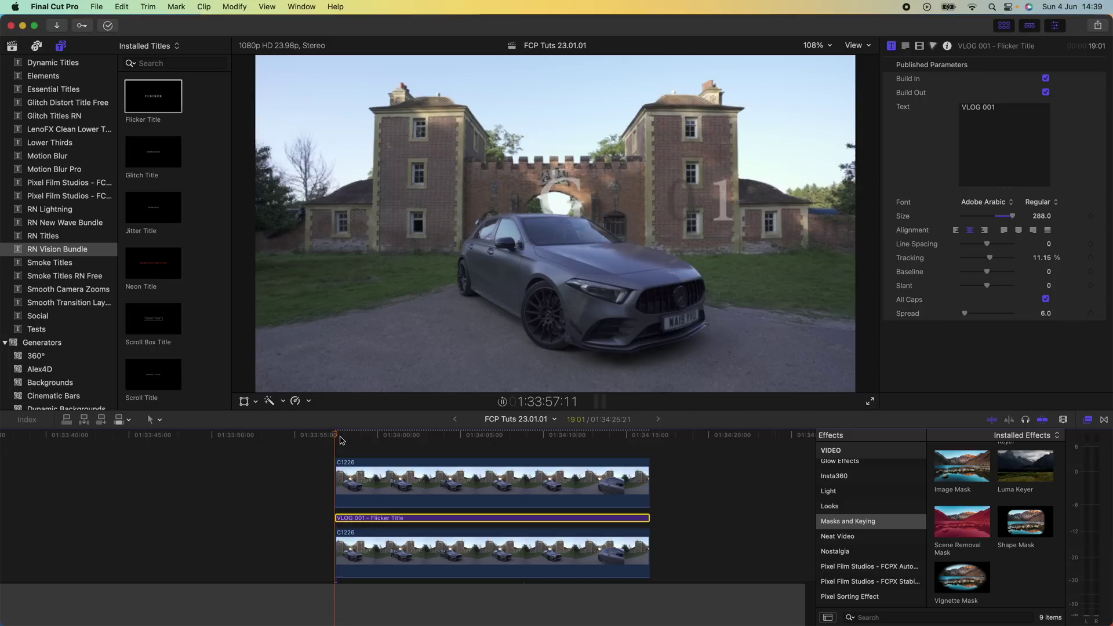
# Play back the VLOG 001 Flicker Title, then apply Red Glitch to the lower C1226 clip
pyautogui.press('space')
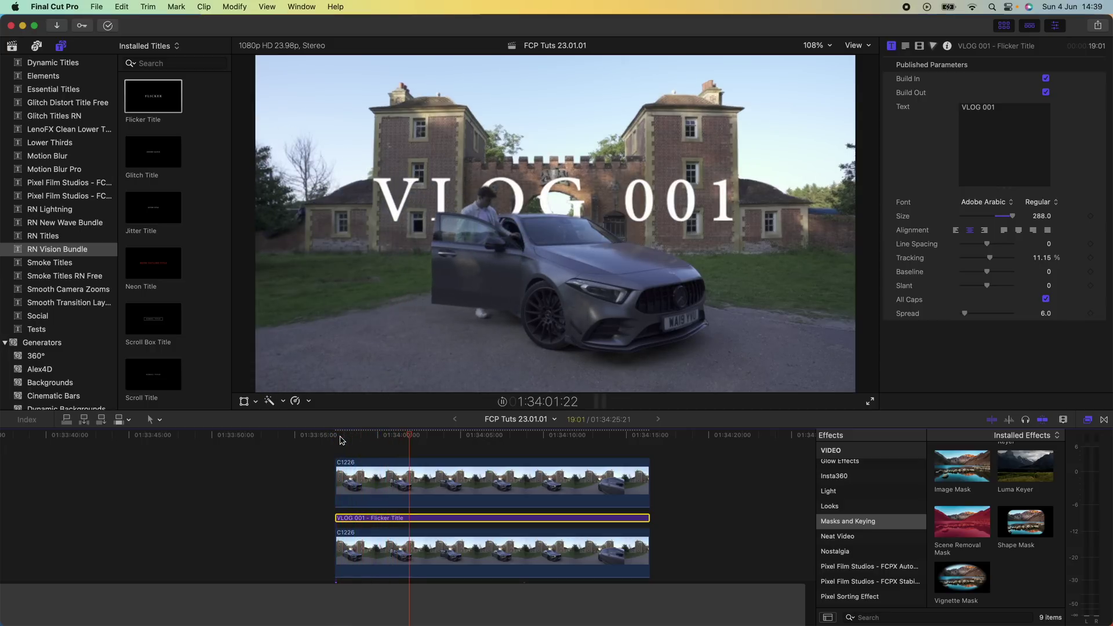
pyautogui.click(382, 435)
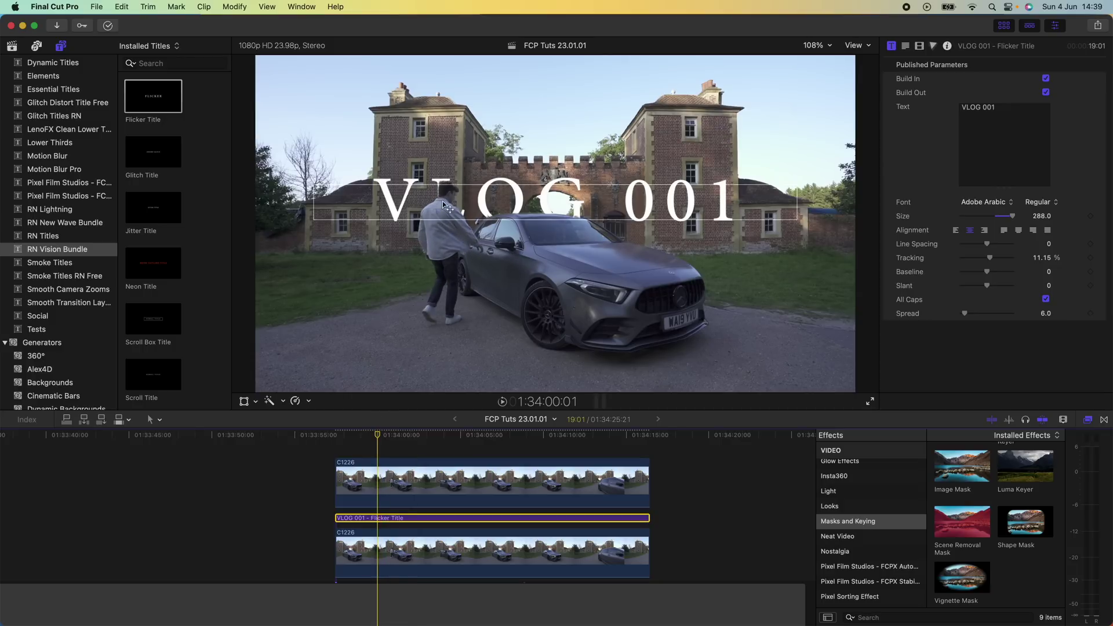
pyautogui.press('space')
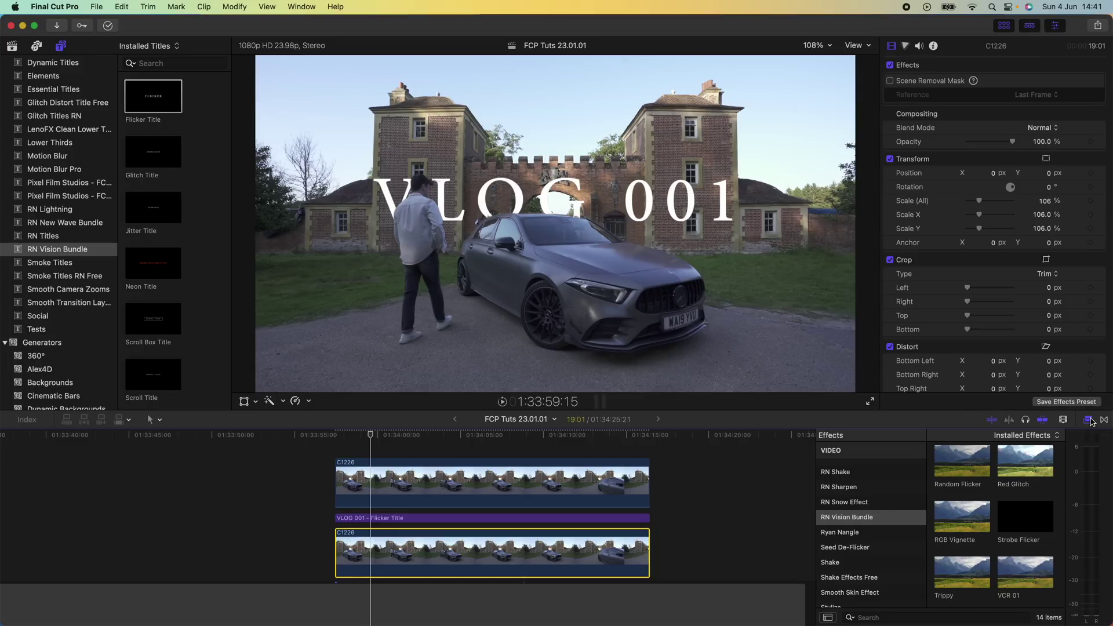
pyautogui.moveTo(1032, 471); pyautogui.dragTo(374, 532)
# Add Neon Strobe Outline to the upper C1226 clip and nudge its Position X onto the car
pyautogui.press('space')
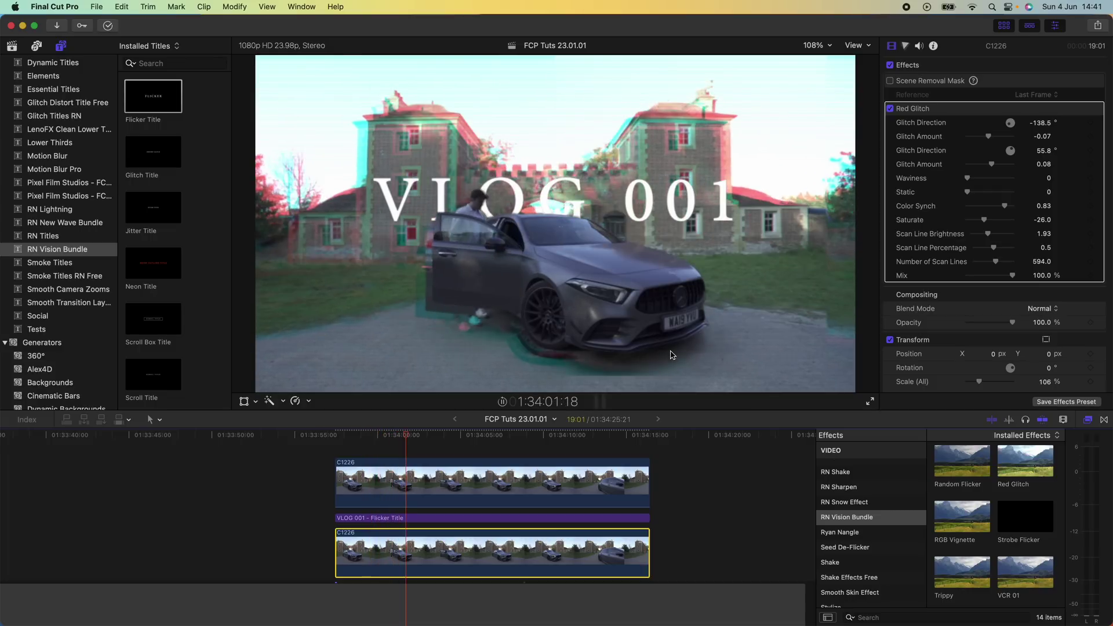
pyautogui.click(429, 481)
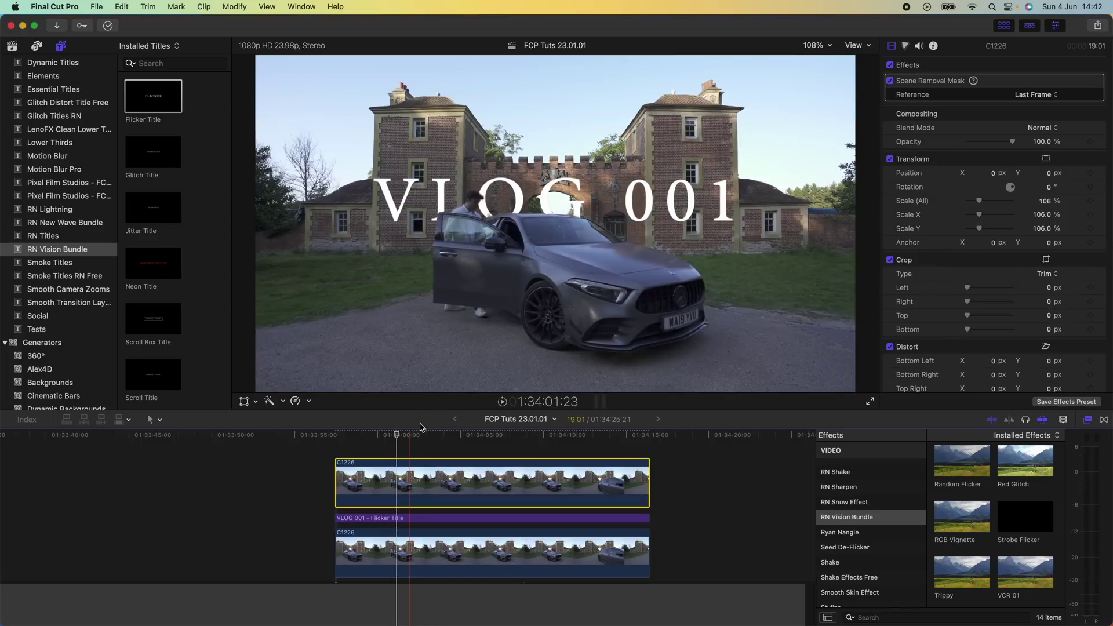
pyautogui.click(428, 435)
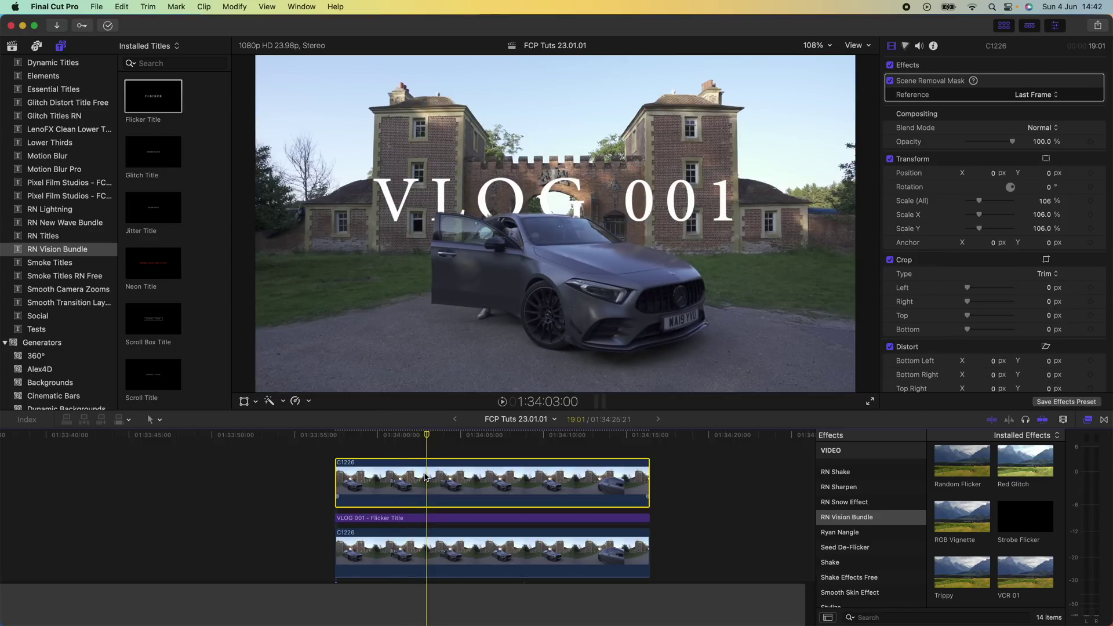
pyautogui.scroll(5, 1001, 522)
pyautogui.moveTo(1026, 489); pyautogui.dragTo(417, 481)
pyautogui.moveTo(988, 153); pyautogui.dragTo(1003, 152)
pyautogui.press('space')
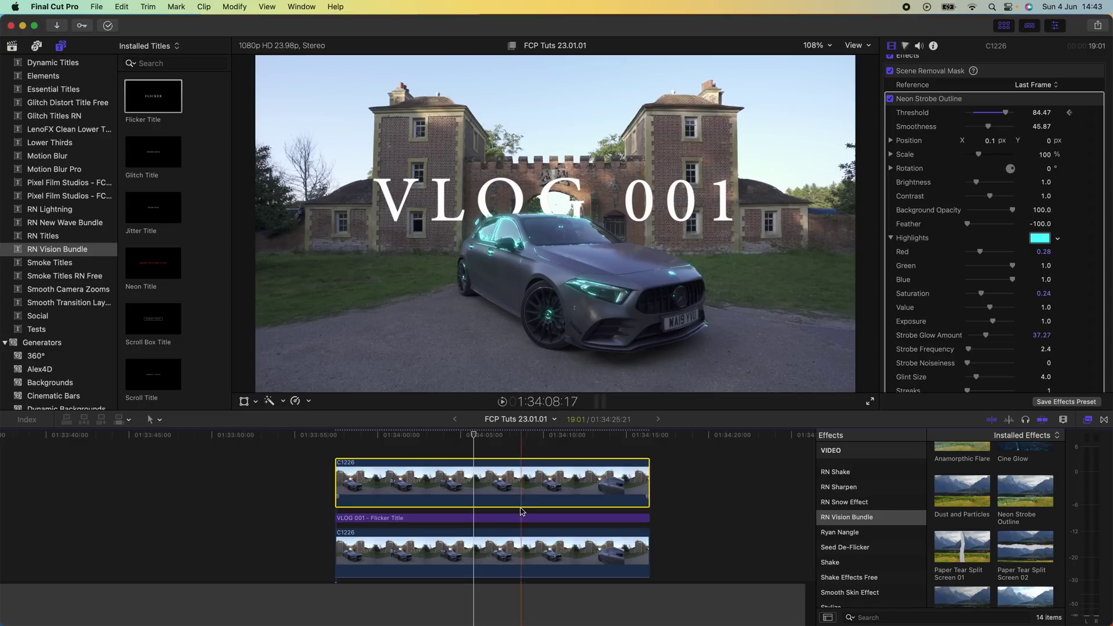
pyautogui.scroll(-1, 499, 539)
# Blade the lower C1226 clip in two at the playhead
pyautogui.press('b')
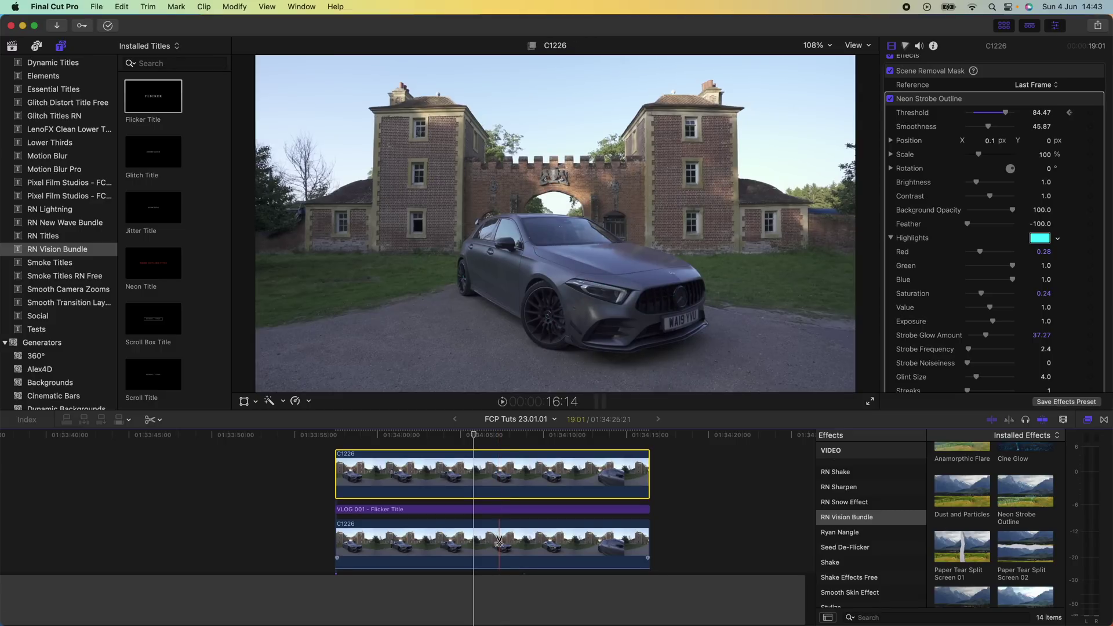
pyautogui.click(508, 541)
pyautogui.press('a')
pyautogui.click(516, 524)
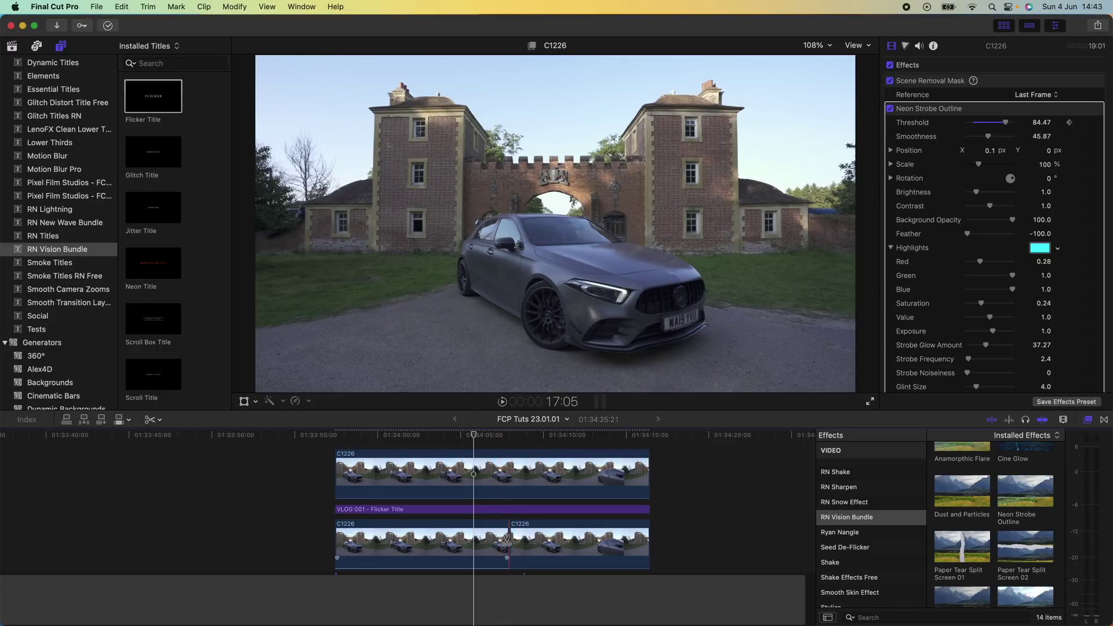
pyautogui.click(508, 536)
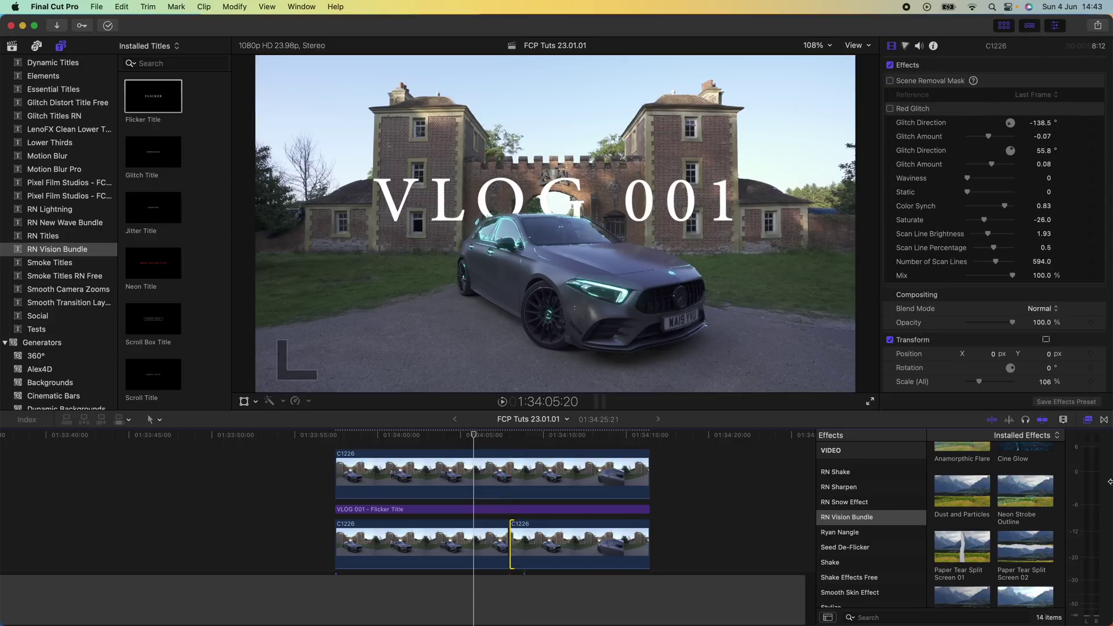
# Join the two halves with the 360 Distort 03 transition and play it back
pyautogui.click(1104, 420)
pyautogui.scroll(15, 856, 489)
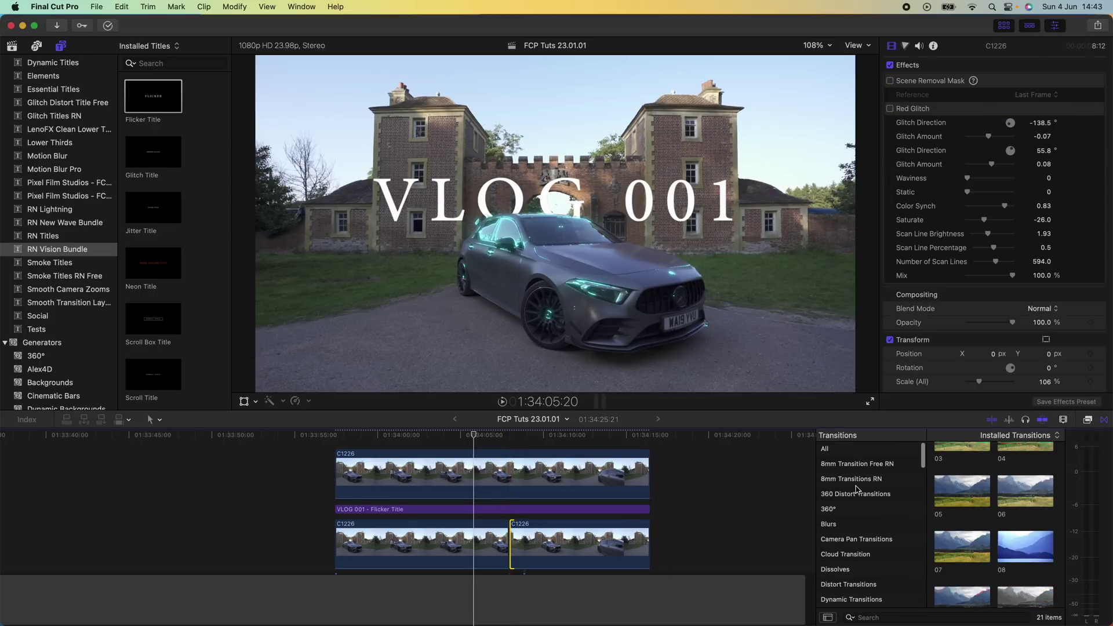
pyautogui.click(856, 494)
pyautogui.moveTo(963, 461); pyautogui.dragTo(487, 539)
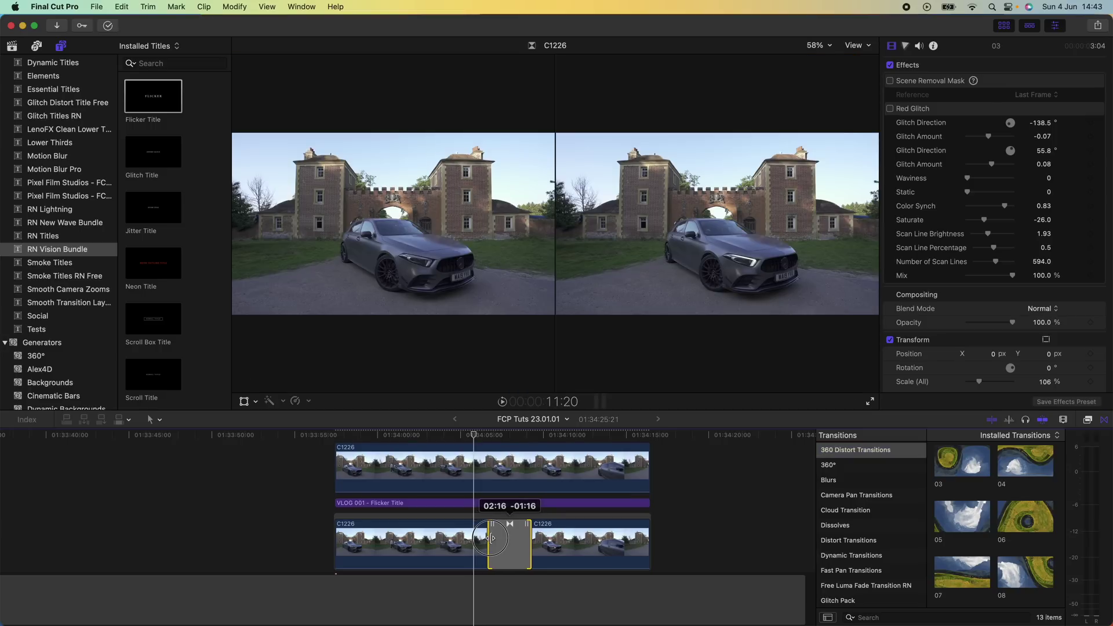
pyautogui.click(491, 536)
pyautogui.press('space')
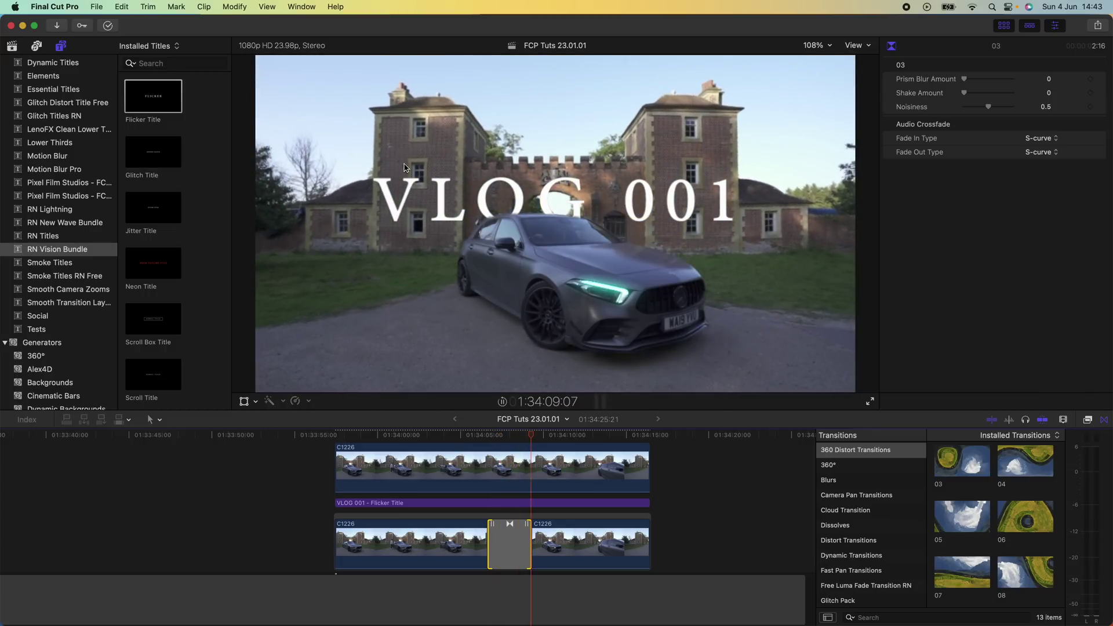
pyautogui.press('space')
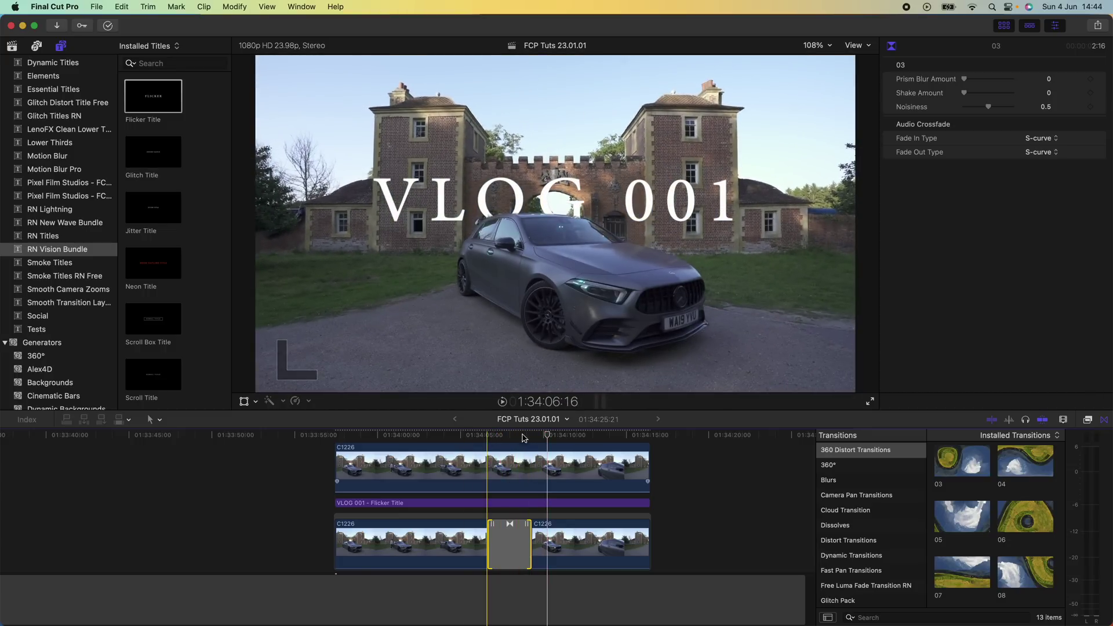
pyautogui.press('space')
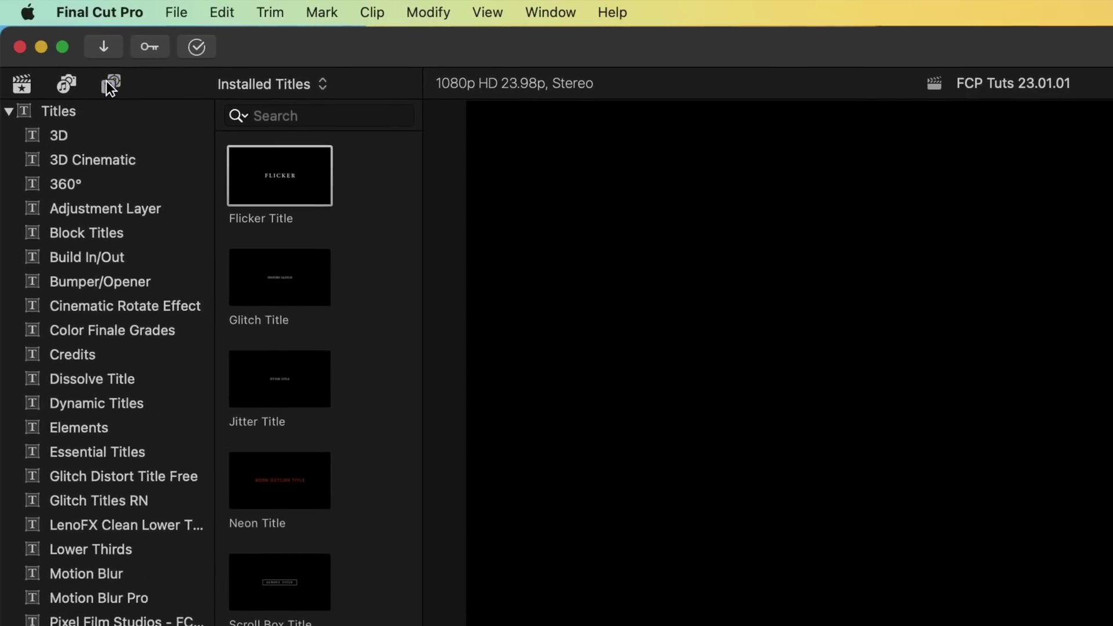
# Skim the Dynamic Titles Bumpers (Expressive, Spotlight, Modernist) and place the Expressive Bumper on the timeline
pyautogui.click(63, 43)
pyautogui.click(115, 82)
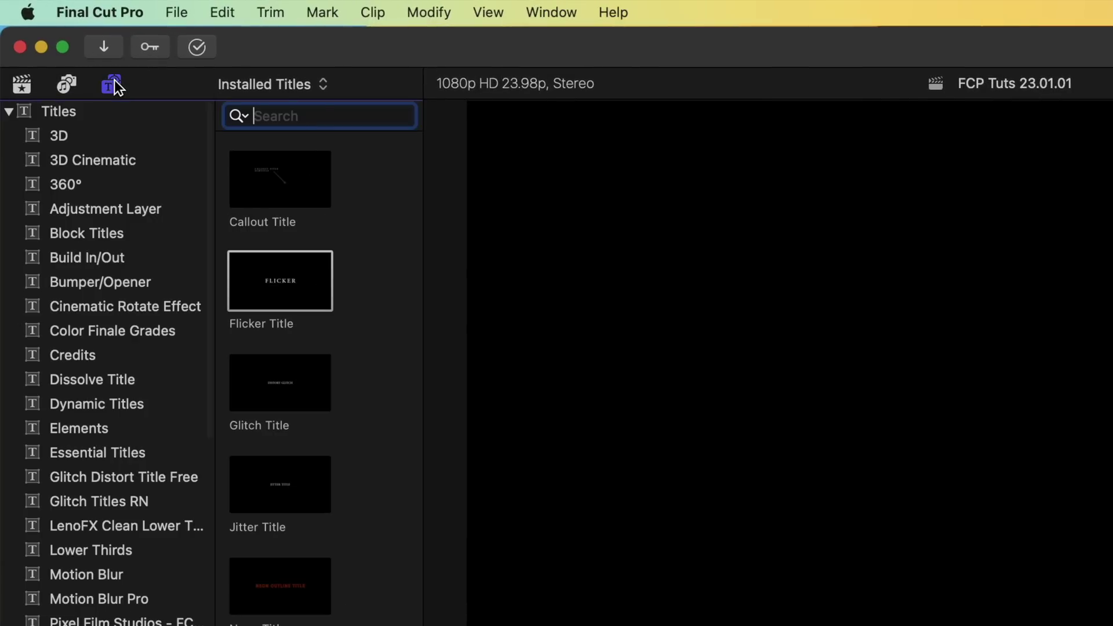
pyautogui.click(91, 406)
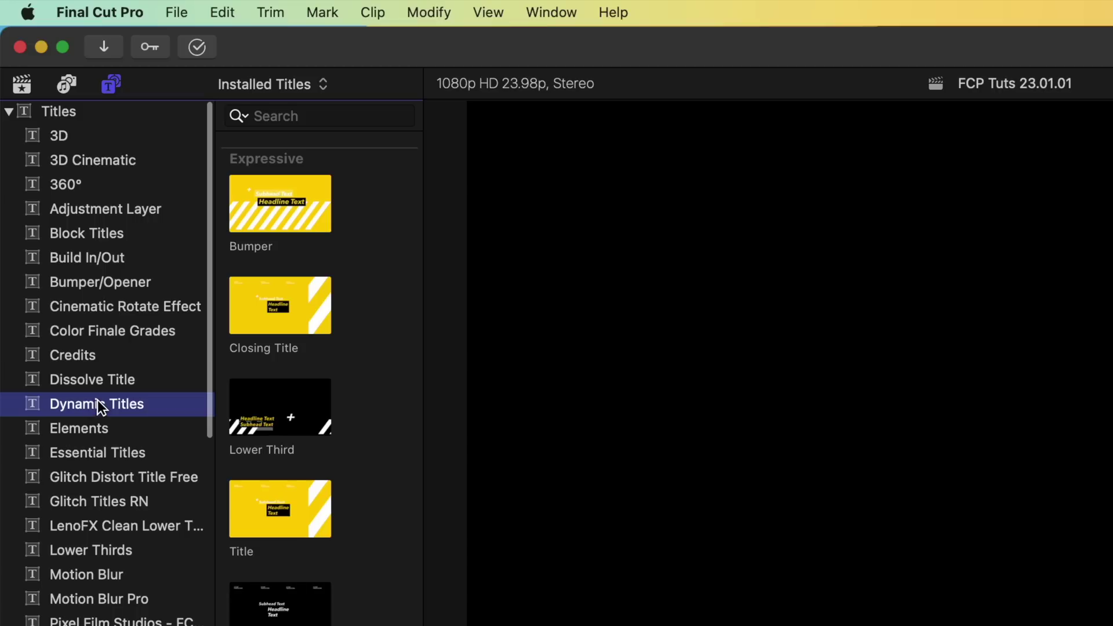
pyautogui.scroll(-2, 338, 401)
pyautogui.moveTo(416, 205); pyautogui.dragTo(395, 481)
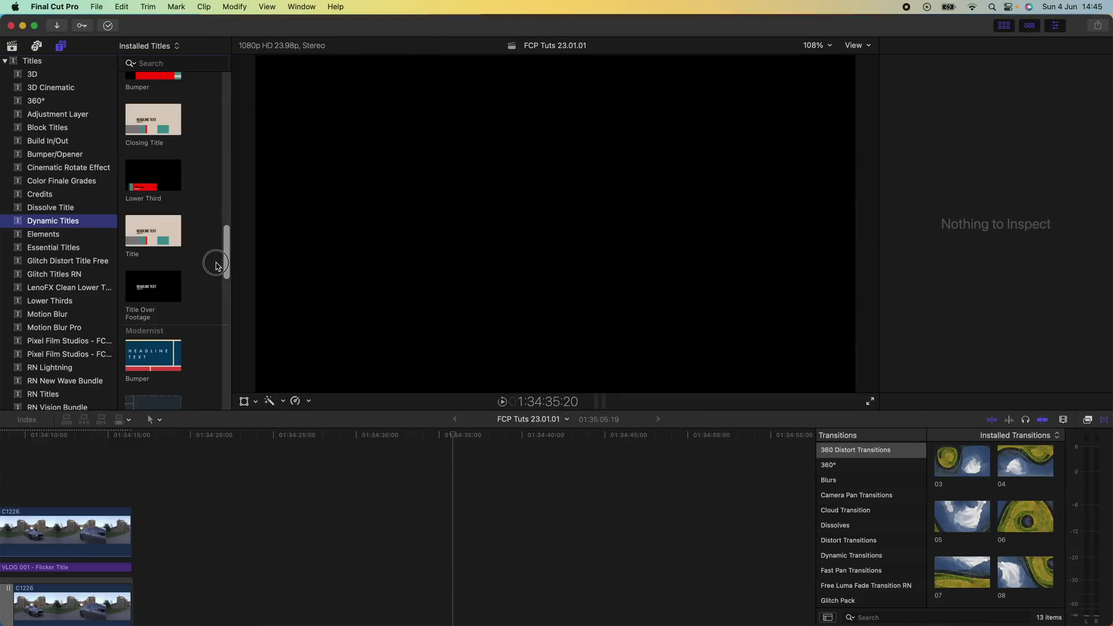
pyautogui.moveTo(219, 261); pyautogui.dragTo(222, 399)
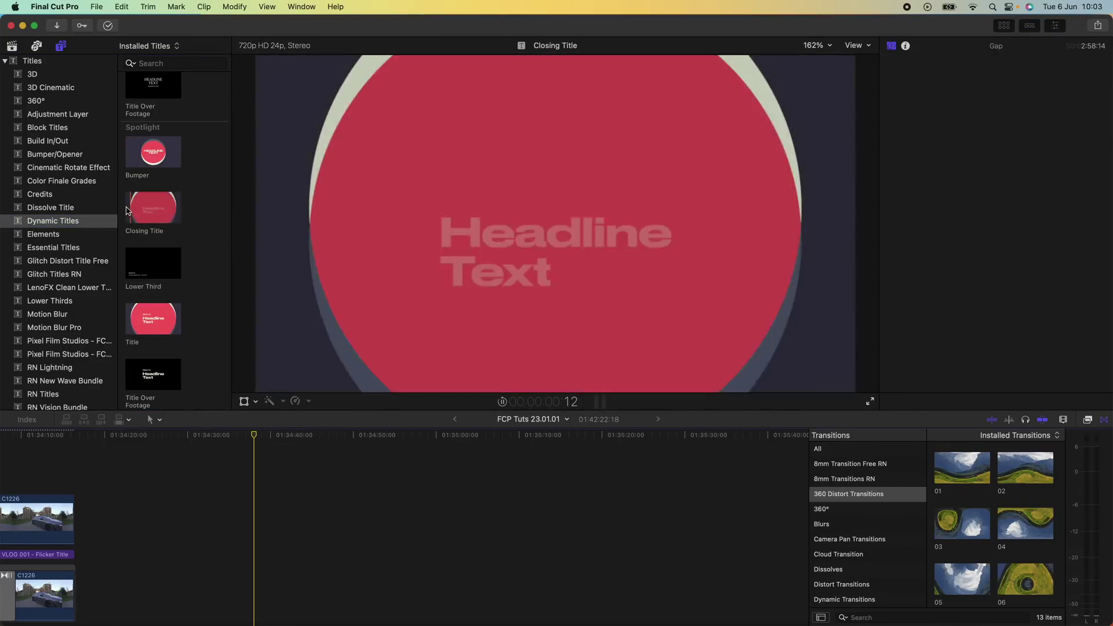
pyautogui.scroll(-5, 128, 232)
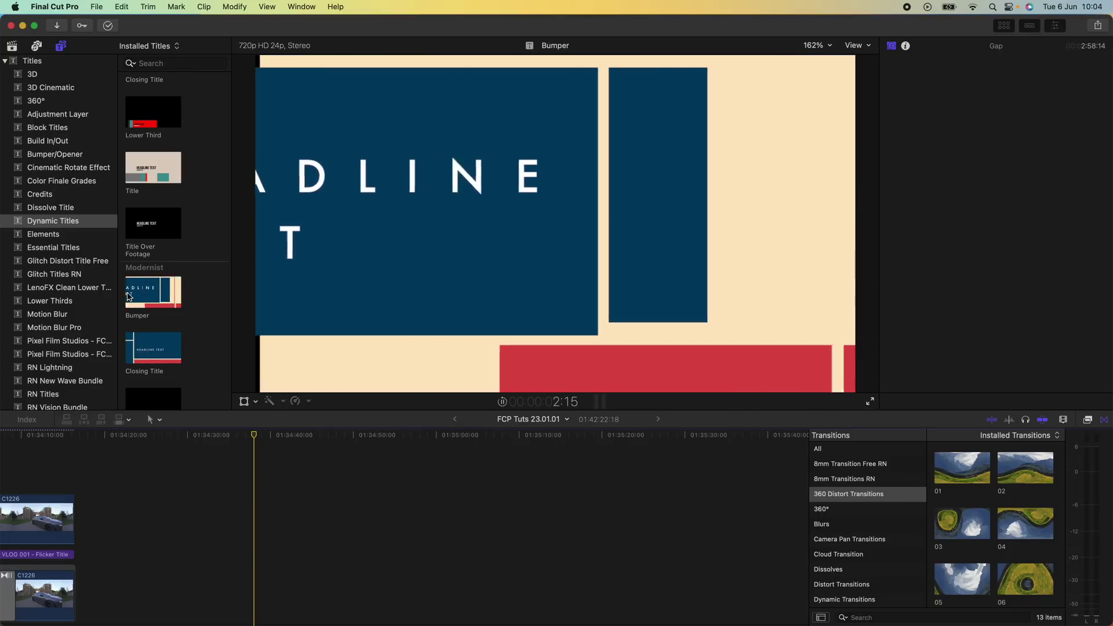
pyautogui.scroll(3, 128, 232)
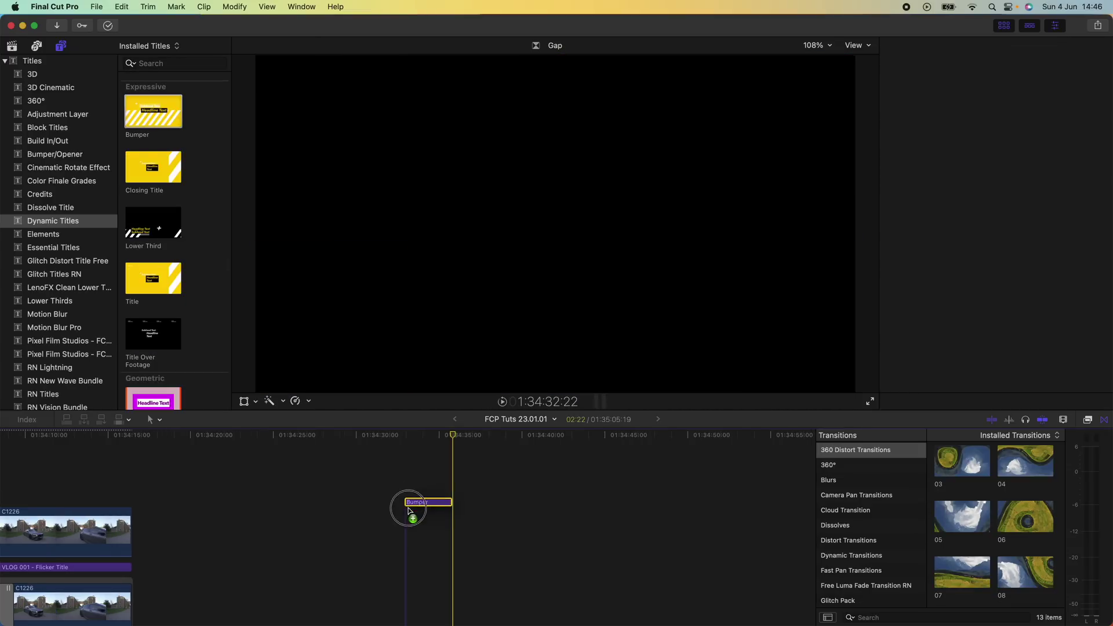
pyautogui.moveTo(412, 512); pyautogui.dragTo(438, 516)
# Retype the Bumper title's lines to 'YOUTUBE' and 'VLOG 001'
pyautogui.scroll(-5, 442, 507)
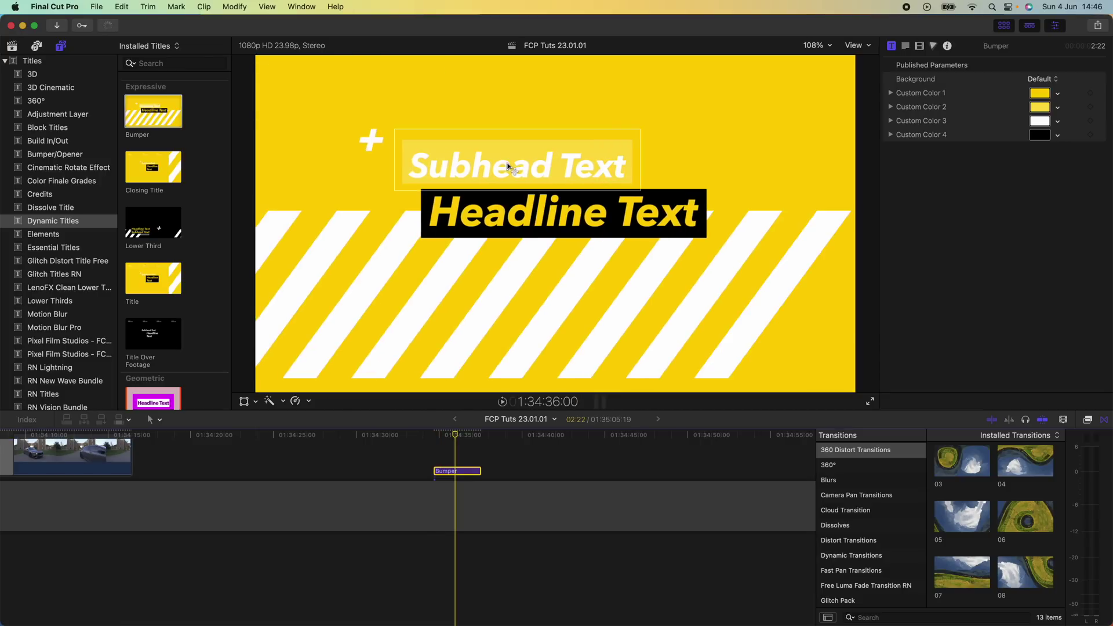
pyautogui.doubleClick(506, 164)
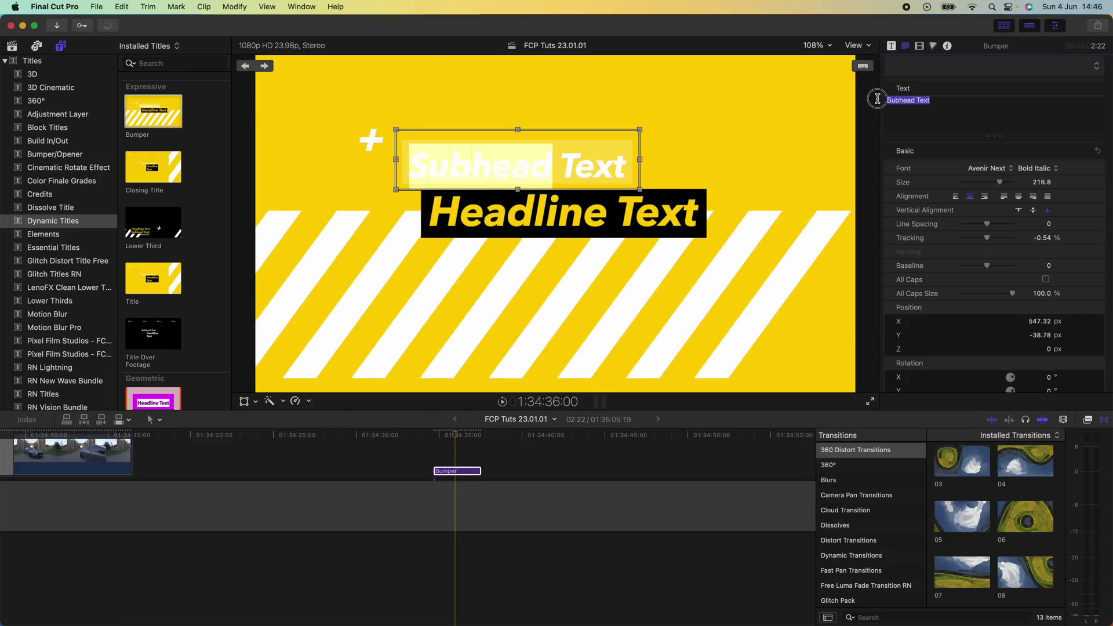
pyautogui.write('YOUTUBE')
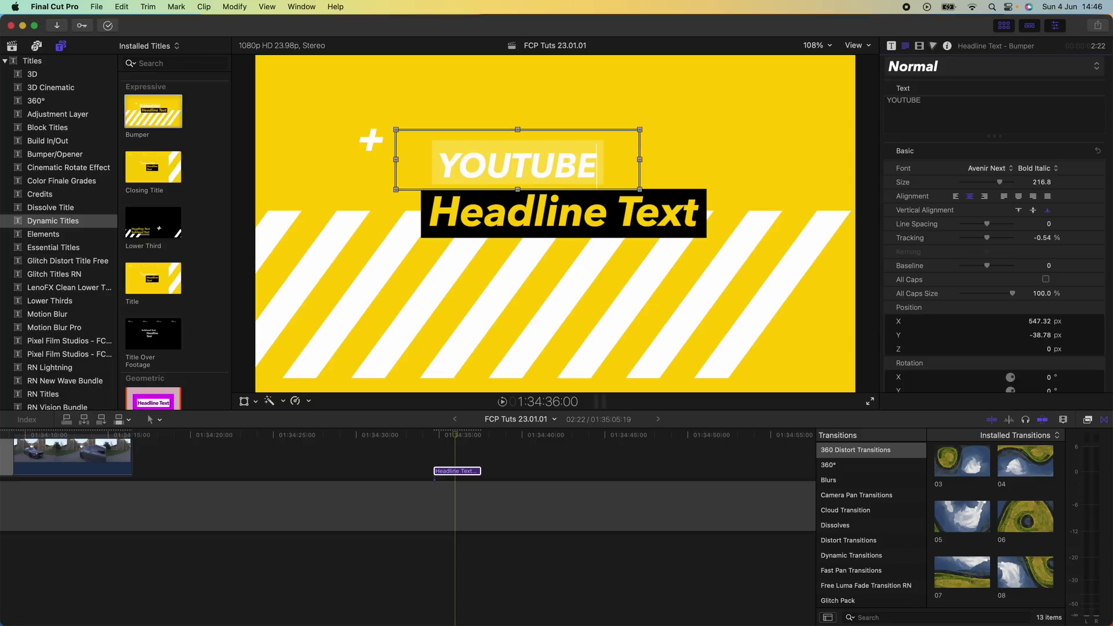
pyautogui.doubleClick(557, 217)
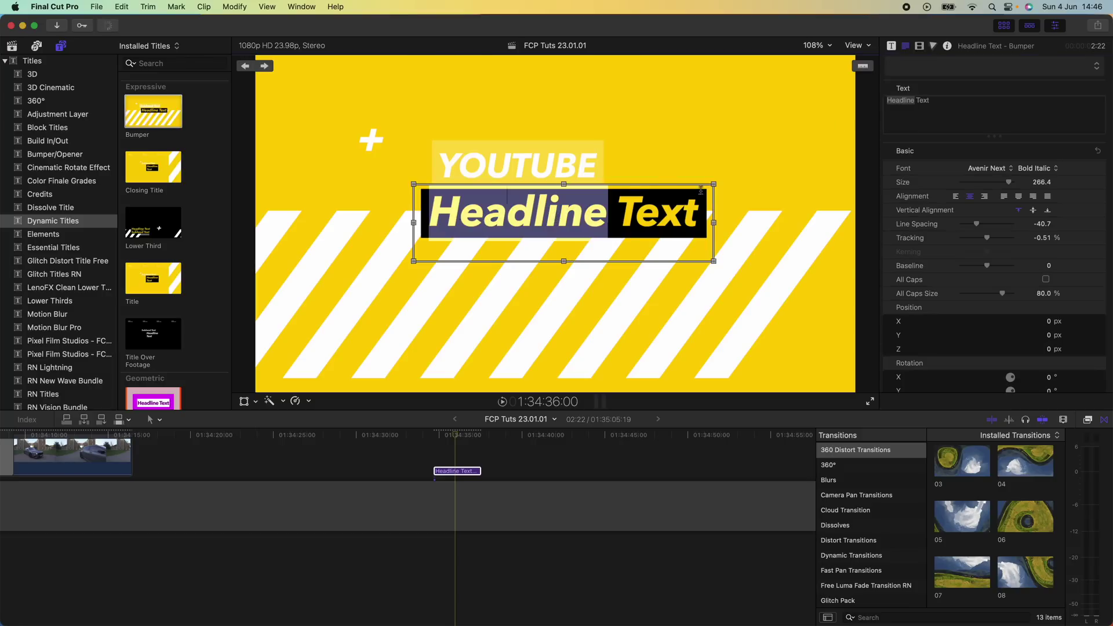
pyautogui.write('VLOG 001')
# Play back the title and set its Custom Color 1 background to cyan
pyautogui.moveTo(455, 436); pyautogui.dragTo(435, 438)
pyautogui.press('space')
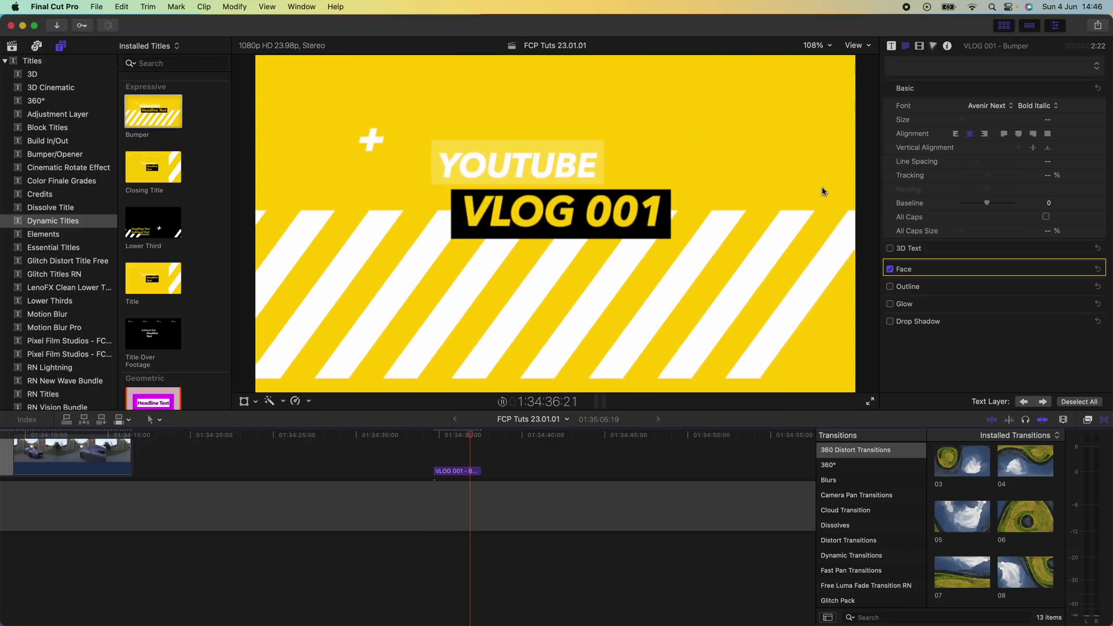
pyautogui.press('space')
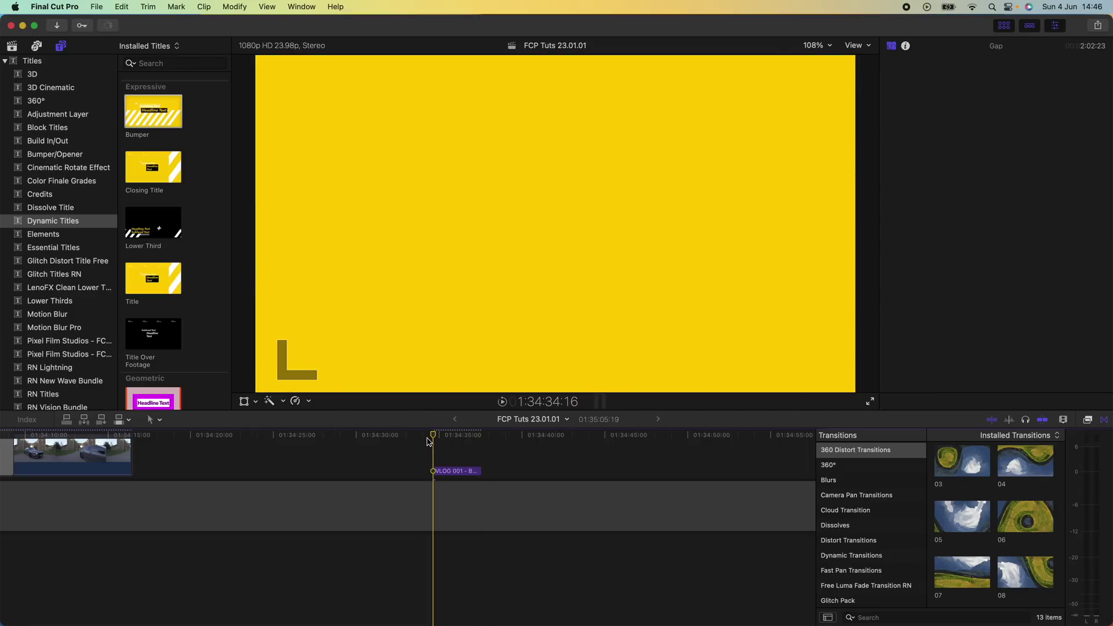
pyautogui.click(448, 435)
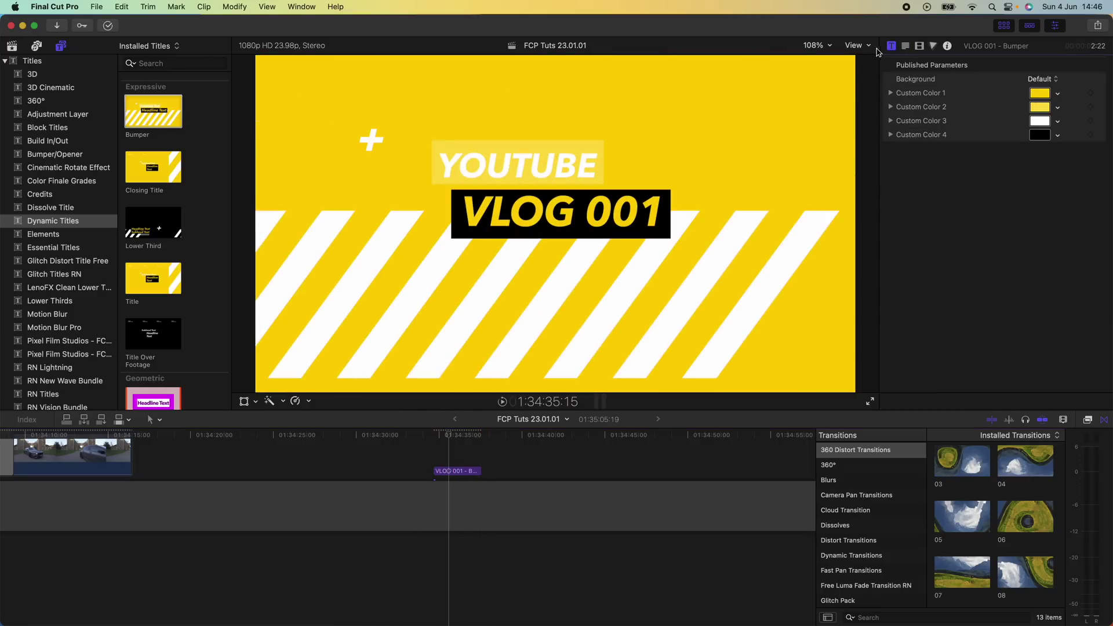
pyautogui.click(1037, 96)
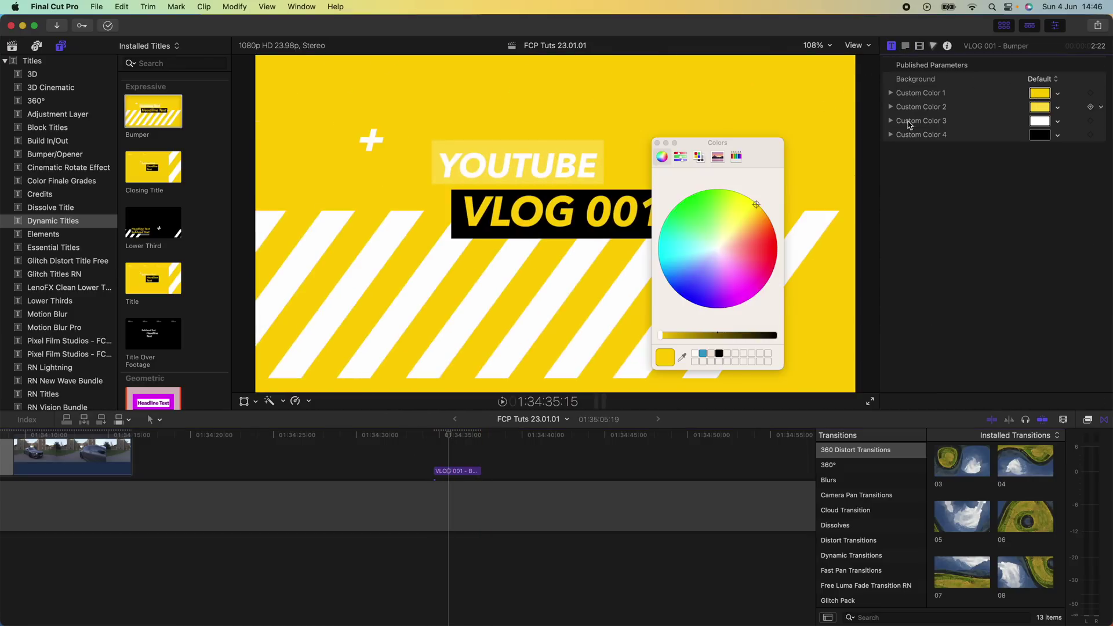
pyautogui.moveTo(762, 239); pyautogui.dragTo(723, 265)
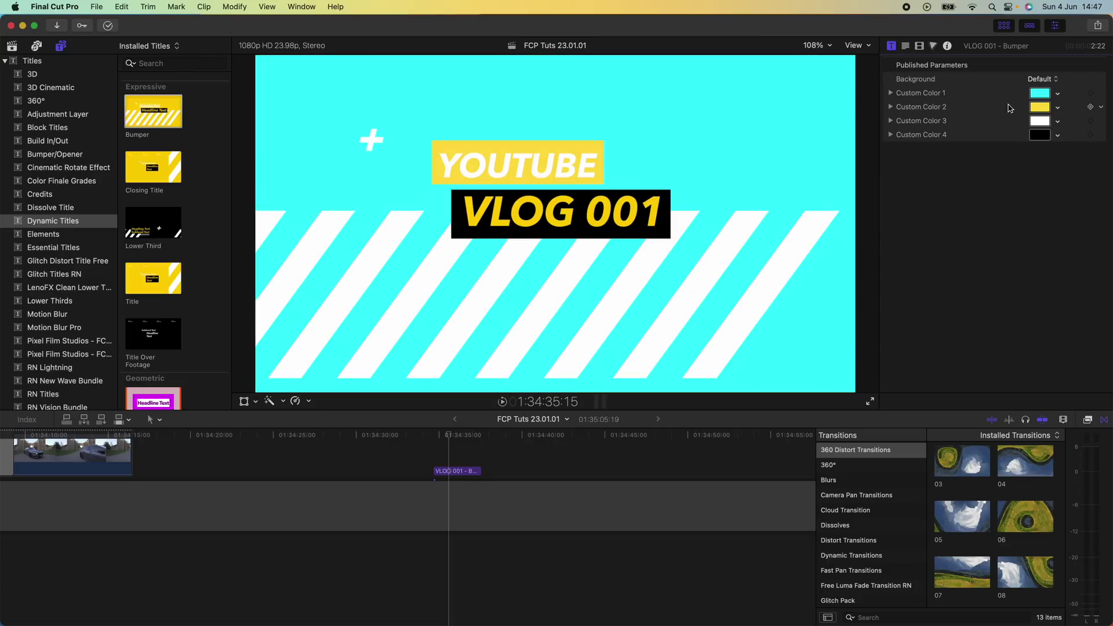
pyautogui.scroll(-10, 153, 261)
pyautogui.scroll(-10, 60, 212)
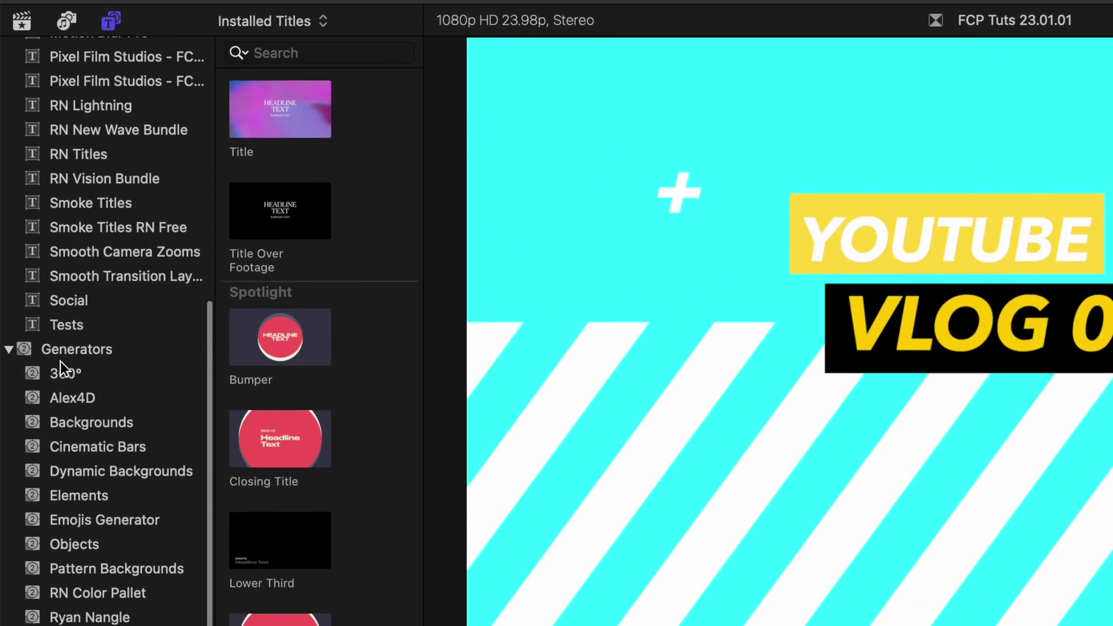
# Preview the Dynamic Backgrounds generators, including Aurora 1, Aurora 2 and Nebula
pyautogui.click(90, 350)
pyautogui.scroll(-3, 113, 452)
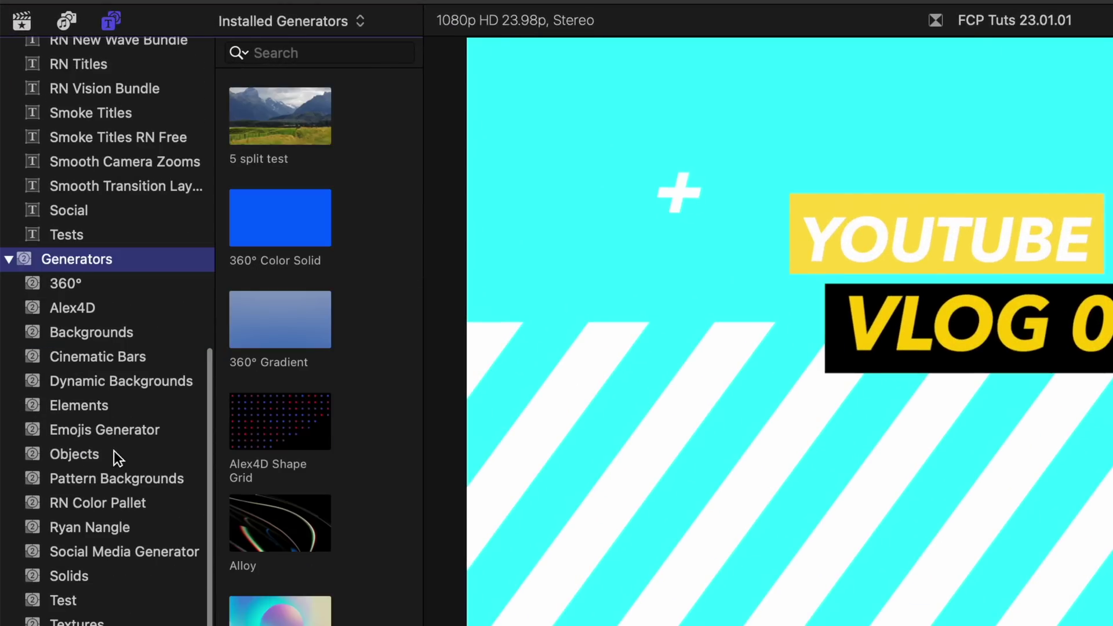
pyautogui.click(122, 380)
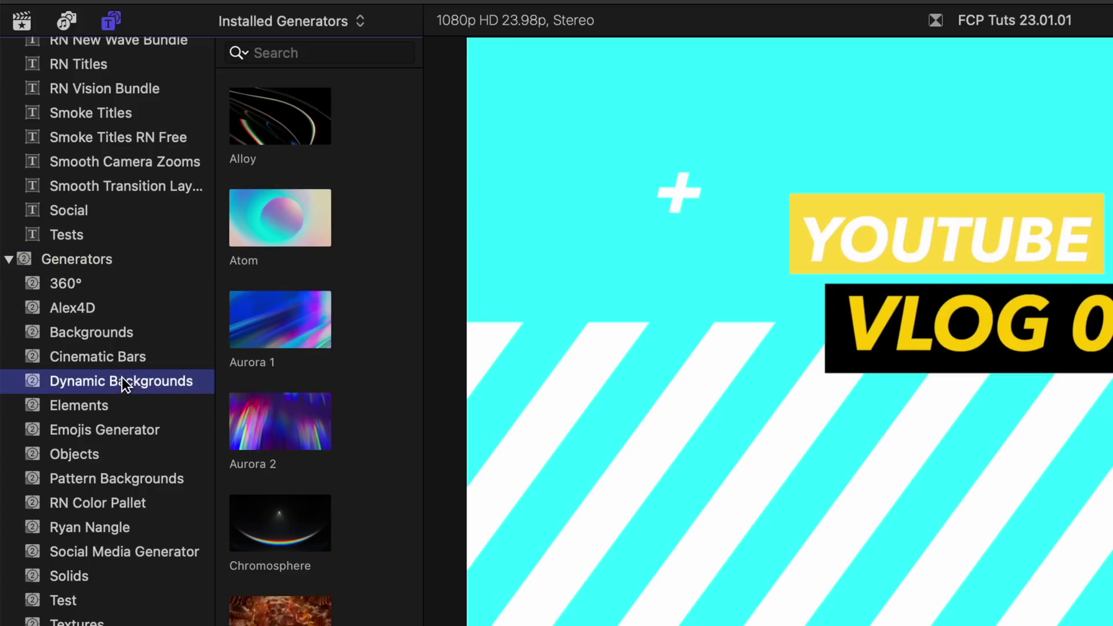
pyautogui.click(246, 378)
pyautogui.click(249, 425)
pyautogui.scroll(-2, 246, 425)
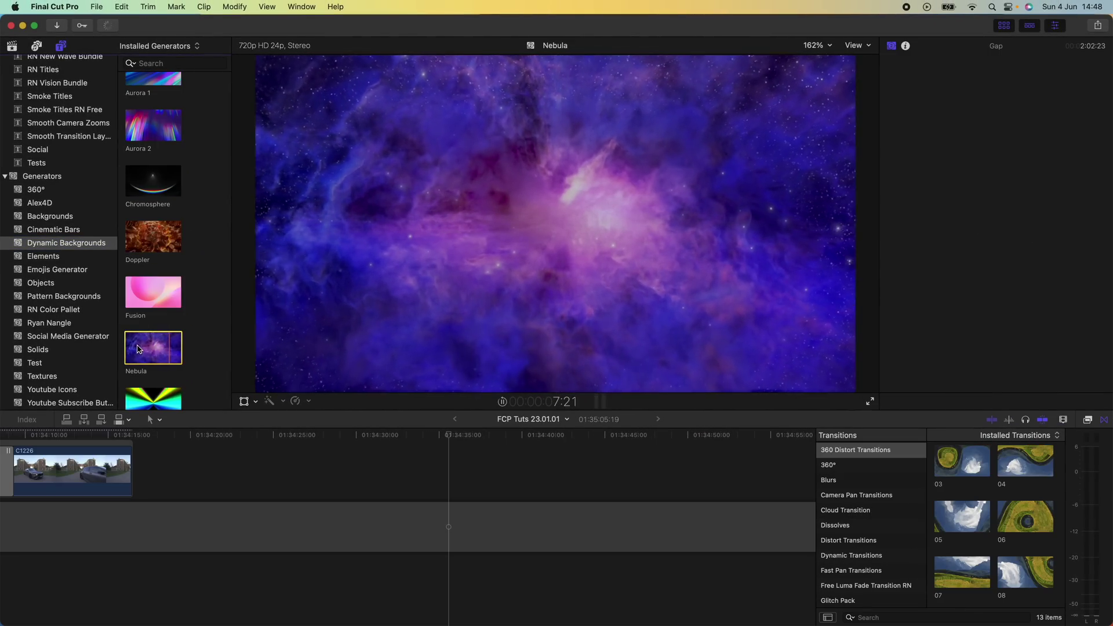
# Browse the Objects generator collection and pick up the Thumbs Up generator
pyautogui.click(58, 243)
pyautogui.click(40, 284)
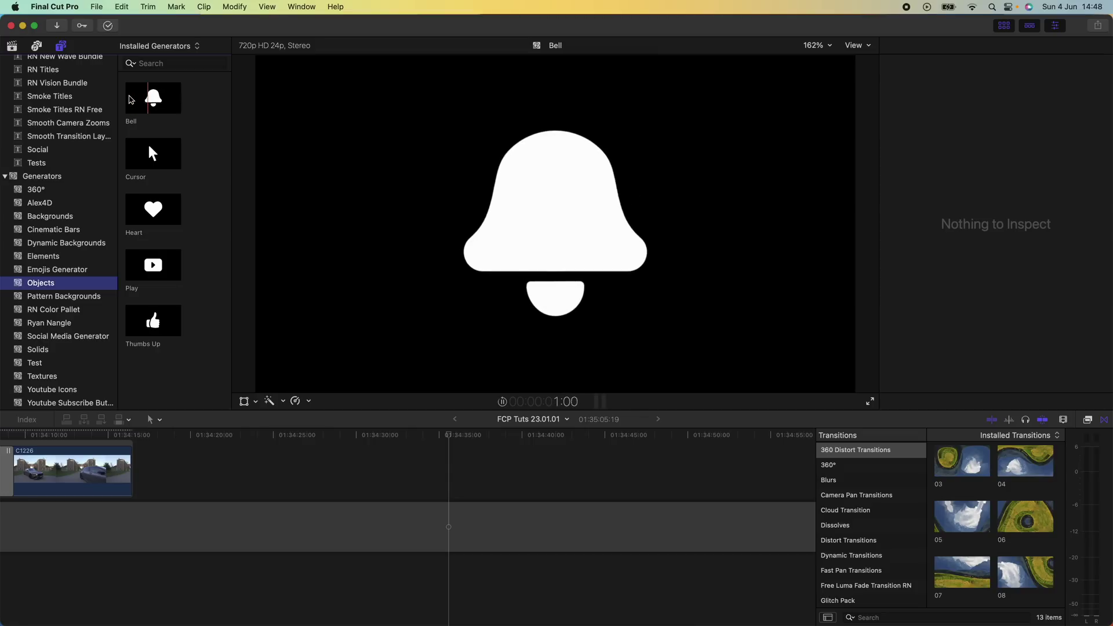
pyautogui.click(153, 321)
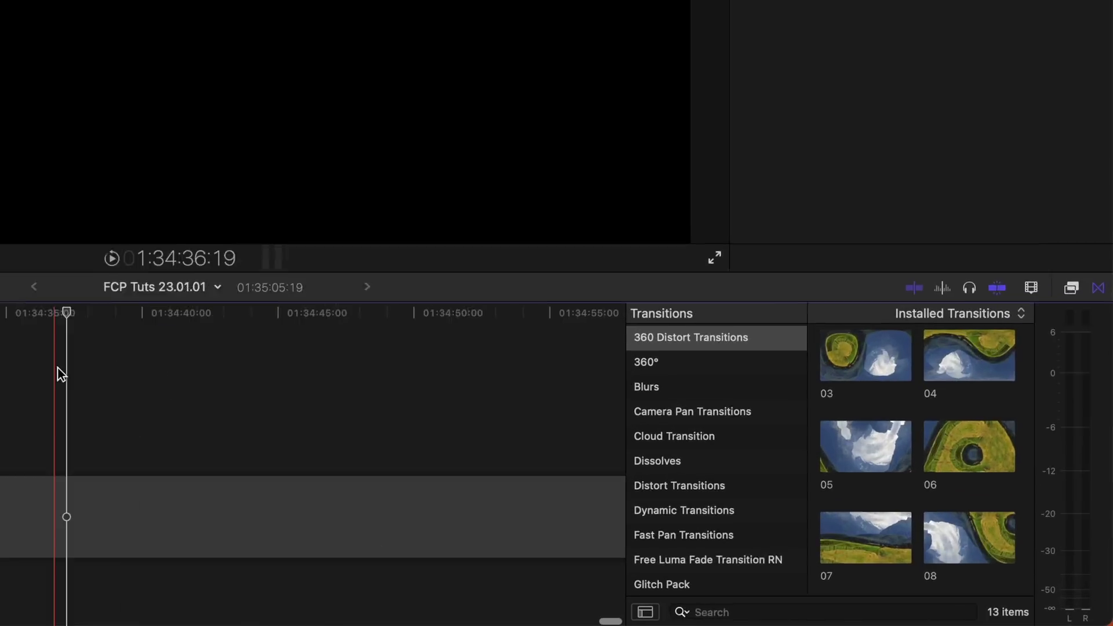
# Show the Dynamic Transitions category and replay the current transition
pyautogui.click(1098, 288)
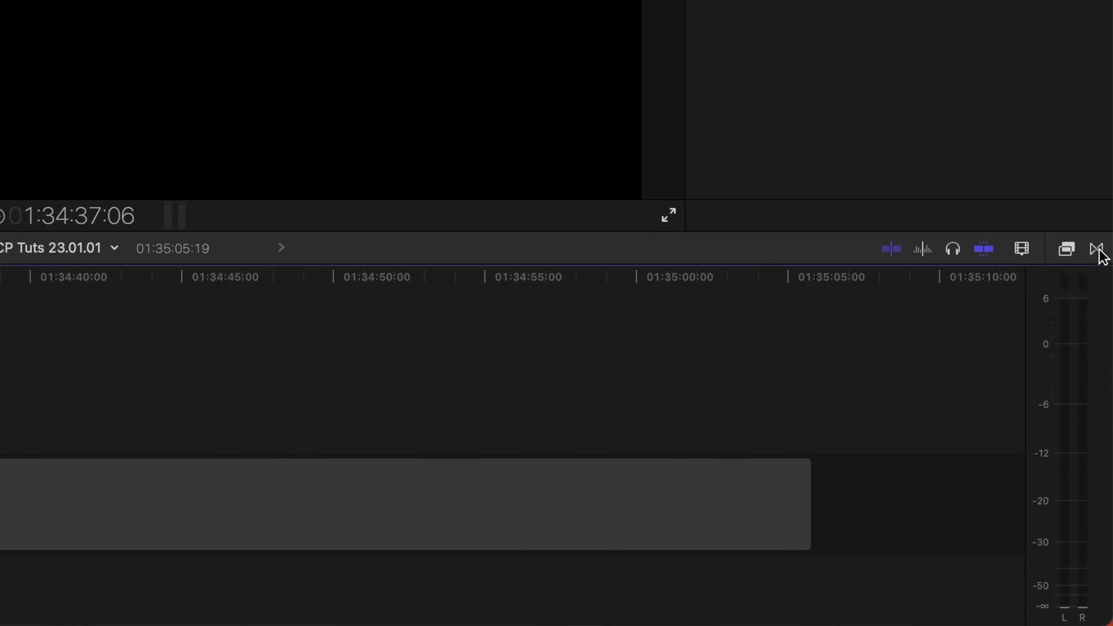
pyautogui.click(1097, 249)
pyautogui.scroll(-2, 634, 461)
pyautogui.click(634, 461)
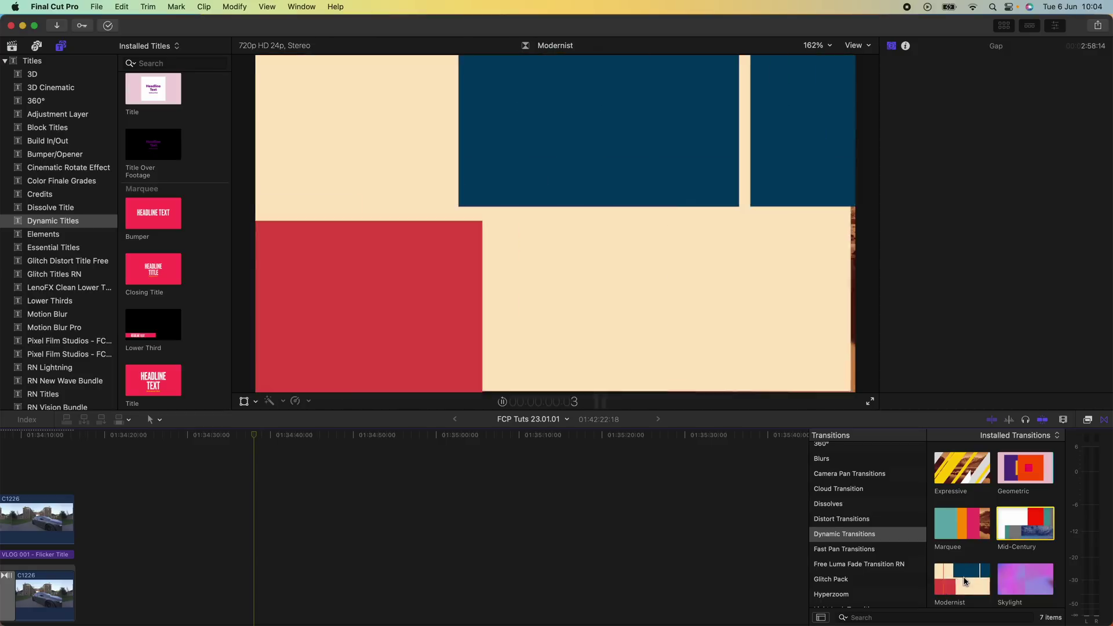
pyautogui.scroll(-2, 966, 580)
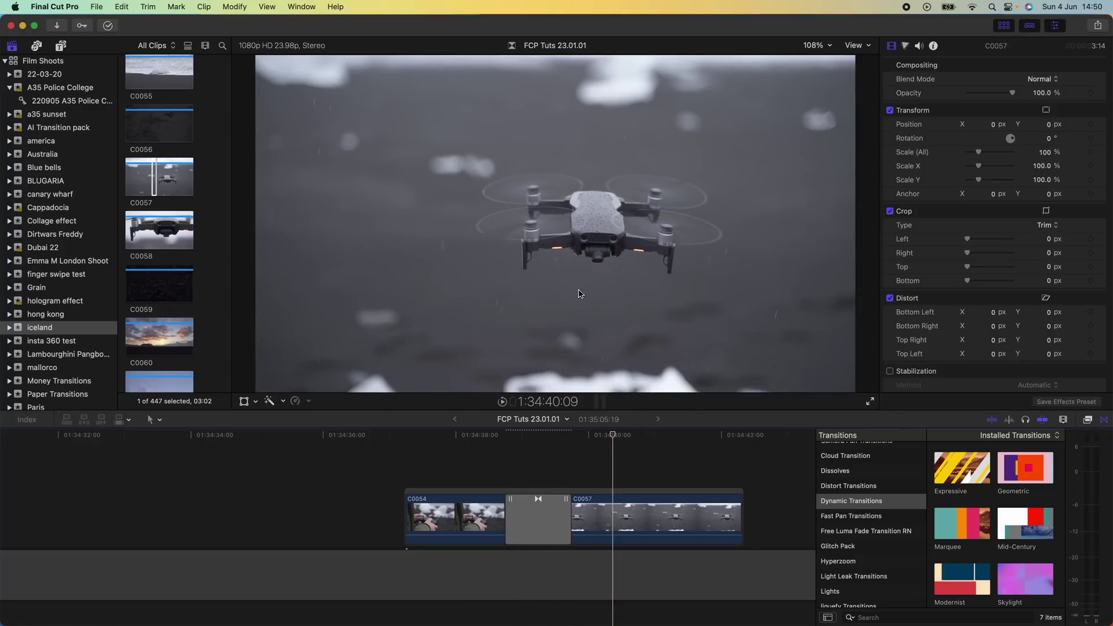
pyautogui.hotkey('shift', '/')
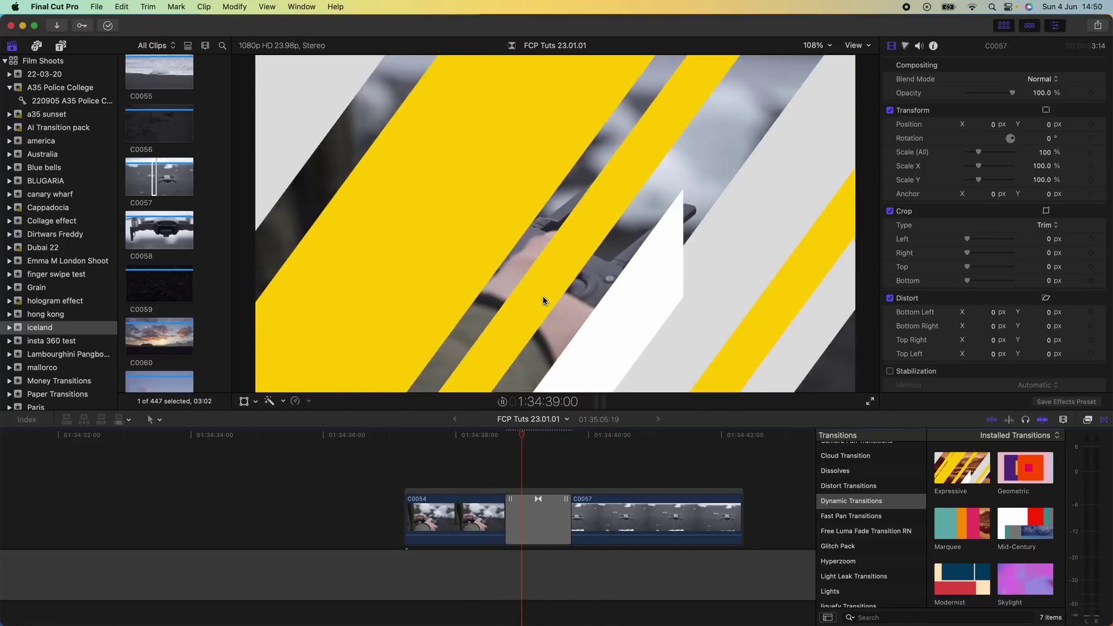
# Replace the transition between C0054 and C0057 with Mid-Century and play it back
pyautogui.click(538, 519)
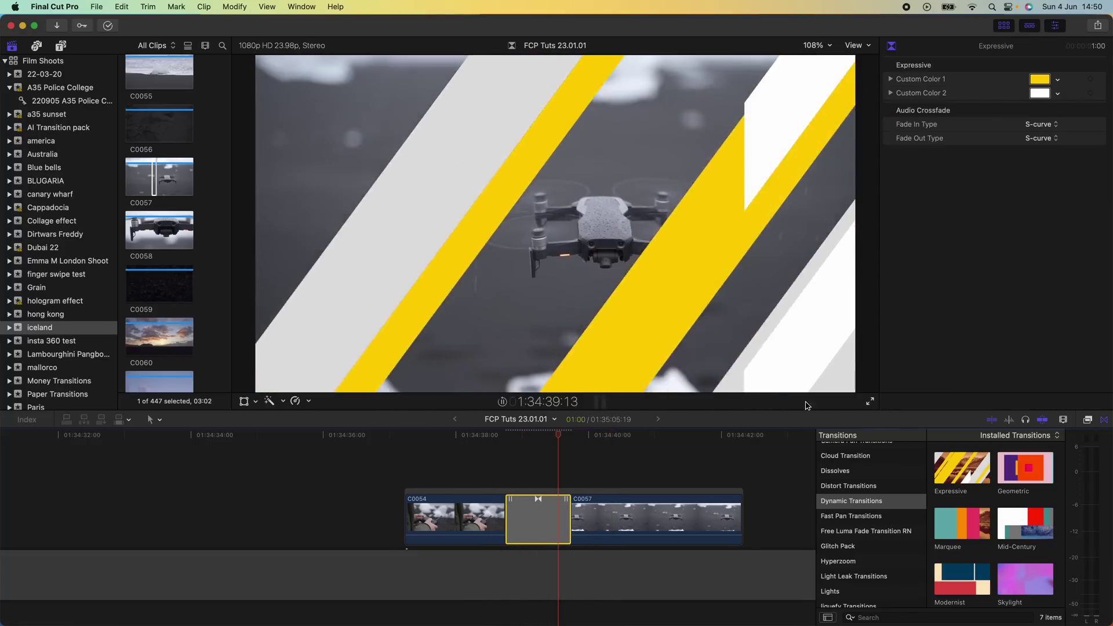
pyautogui.doubleClick(1024, 517)
pyautogui.hotkey('shift', '/')
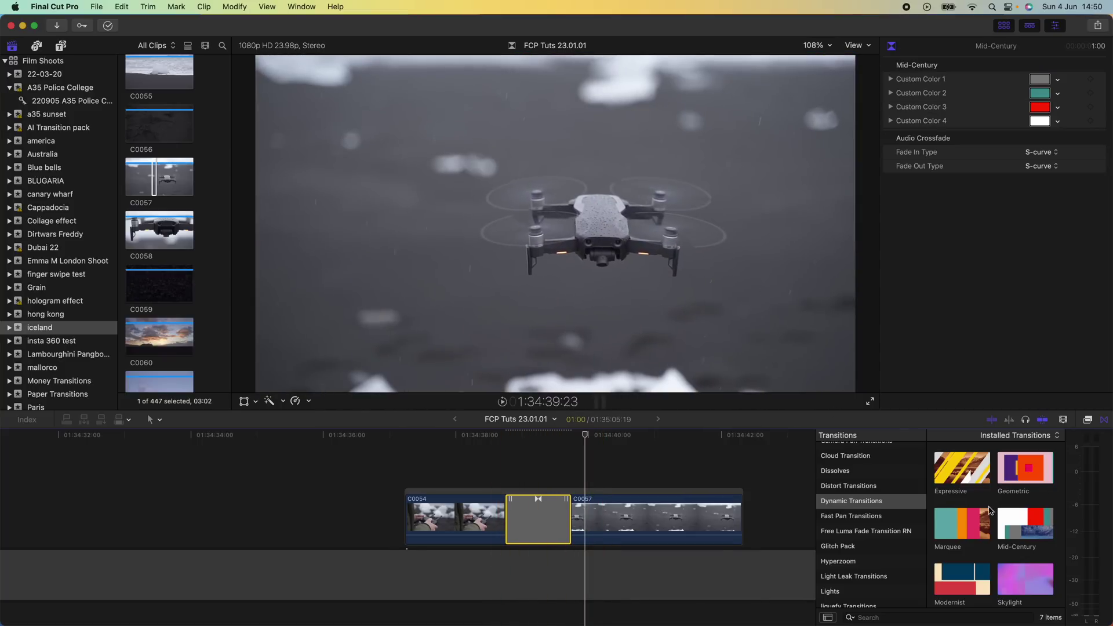
pyautogui.scroll(-2, 940, 498)
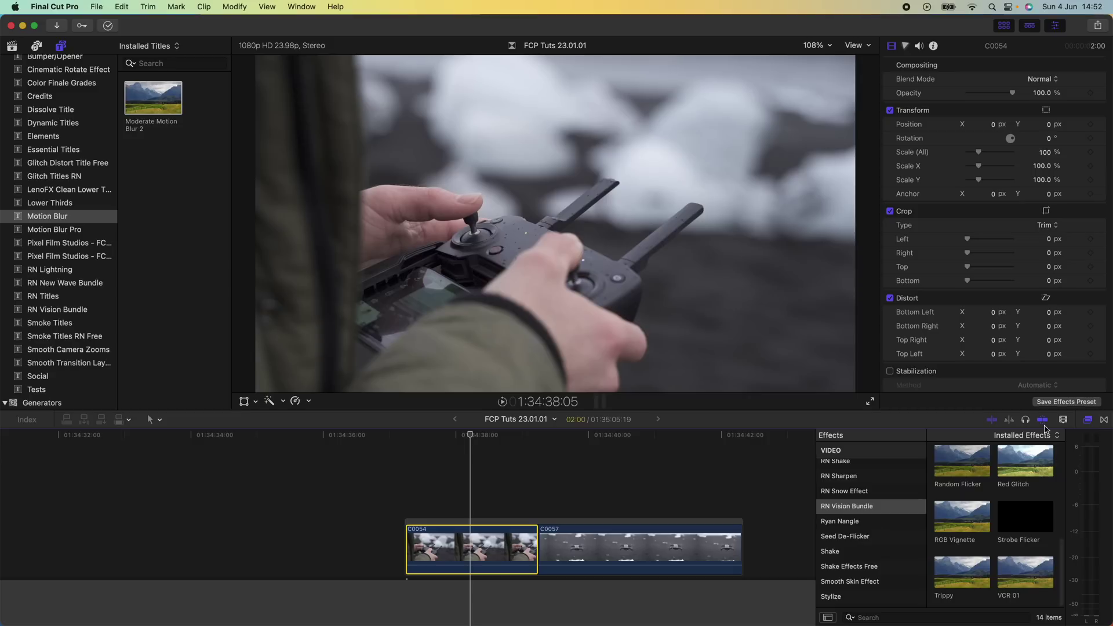
# Browse the Color Grading Presets effects and apply Deep Mids with High Contrast to clip C0054
pyautogui.scroll(15, 876, 513)
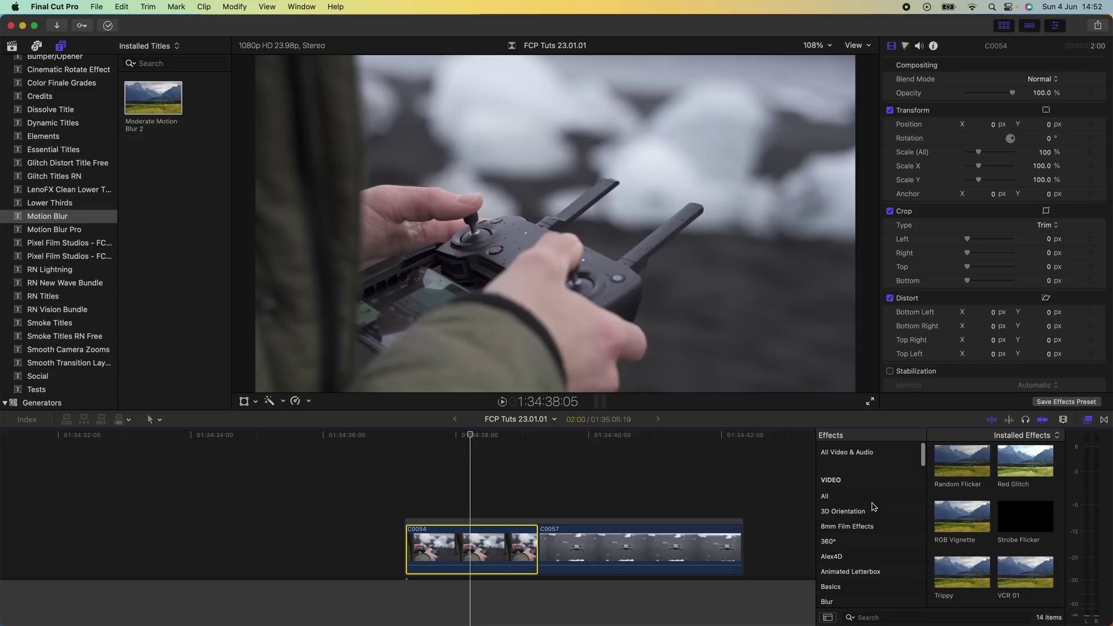
pyautogui.scroll(-2, 872, 506)
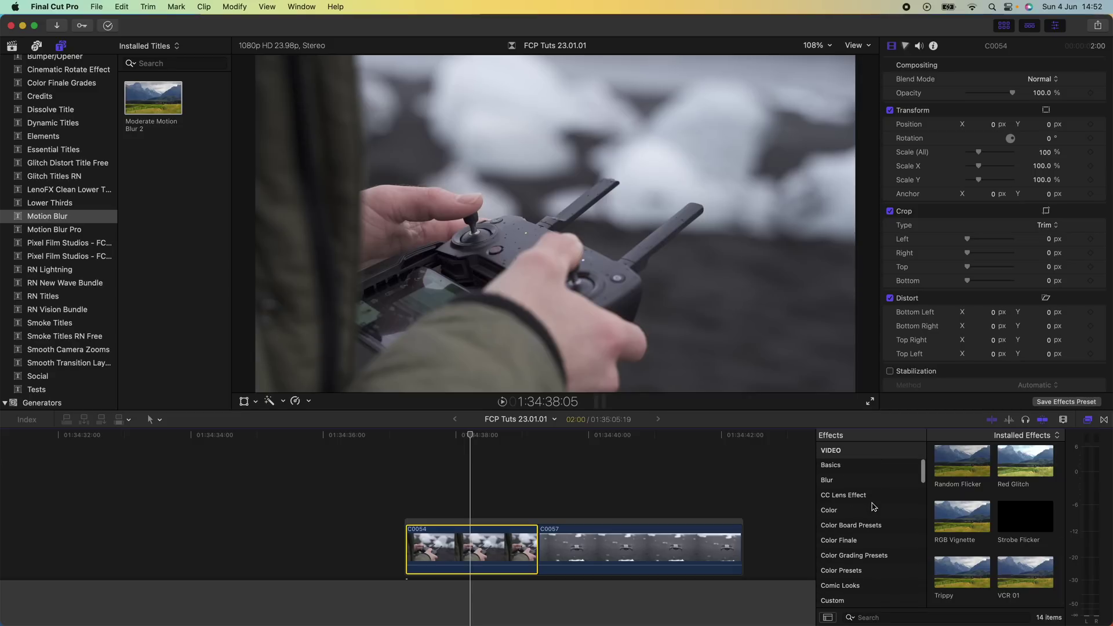
pyautogui.click(868, 554)
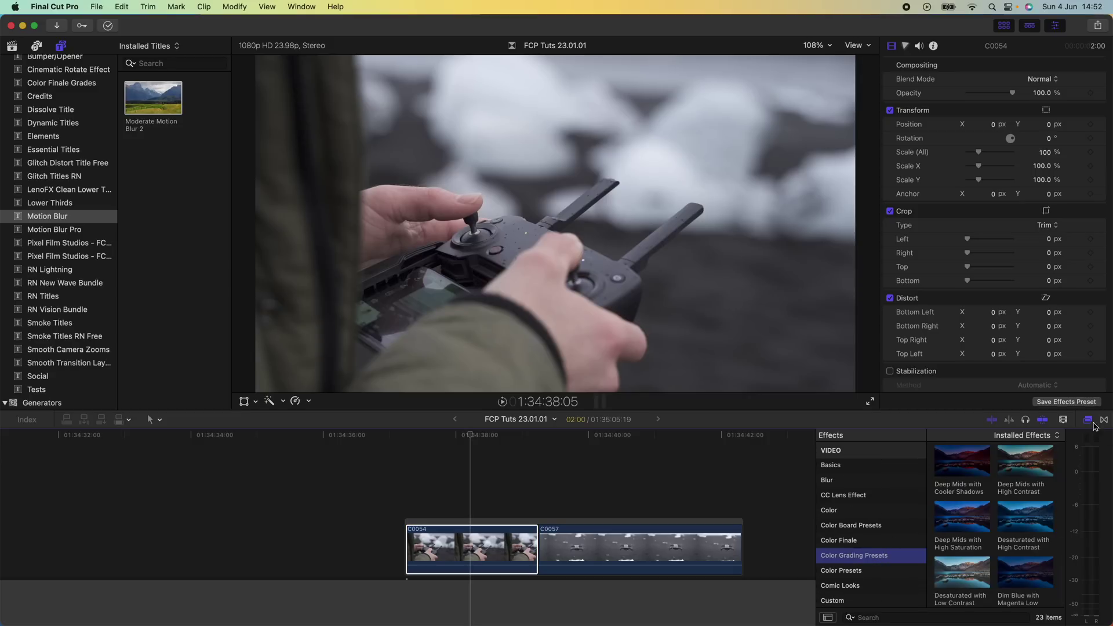
pyautogui.scroll(-1, 864, 503)
pyautogui.click(848, 508)
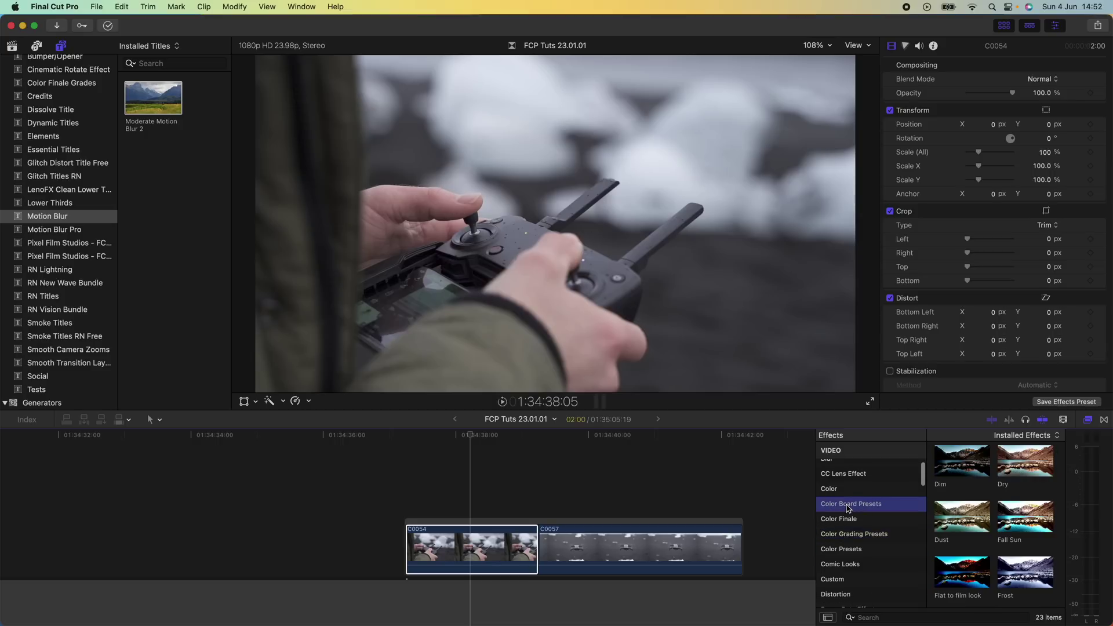
pyautogui.click(850, 536)
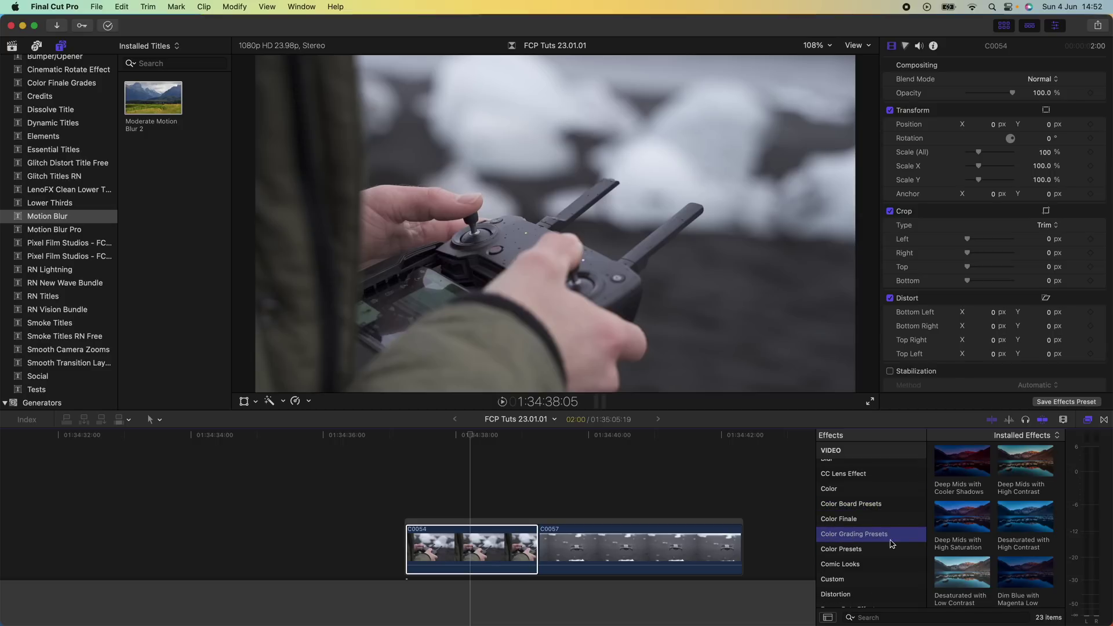
pyautogui.scroll(-5, 966, 559)
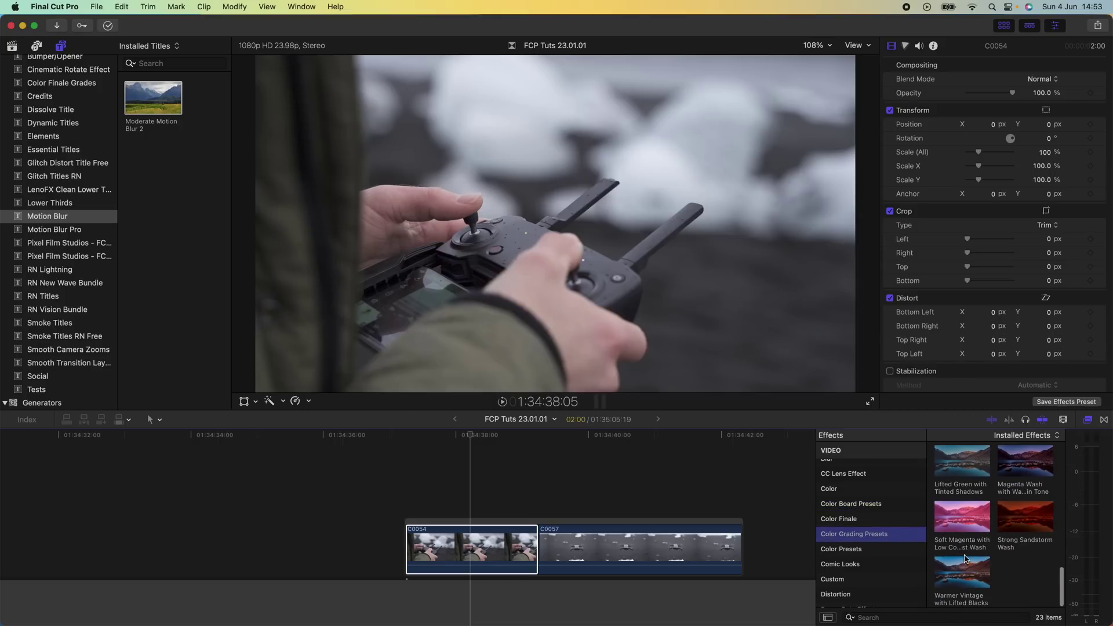
pyautogui.scroll(3, 965, 522)
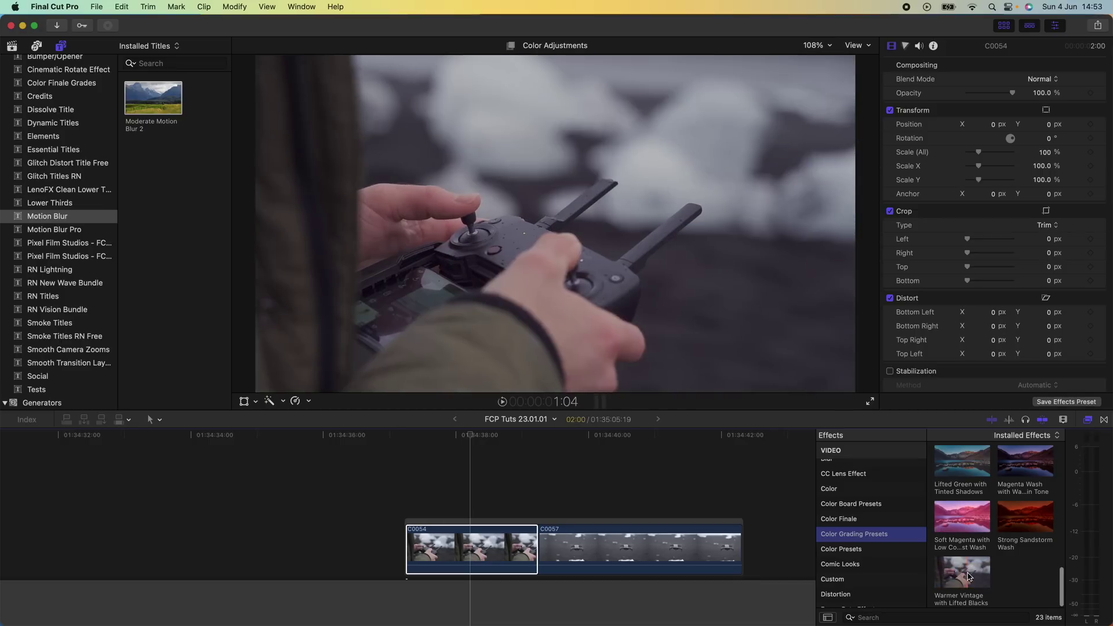
pyautogui.moveTo(1025, 528); pyautogui.dragTo(472, 545)
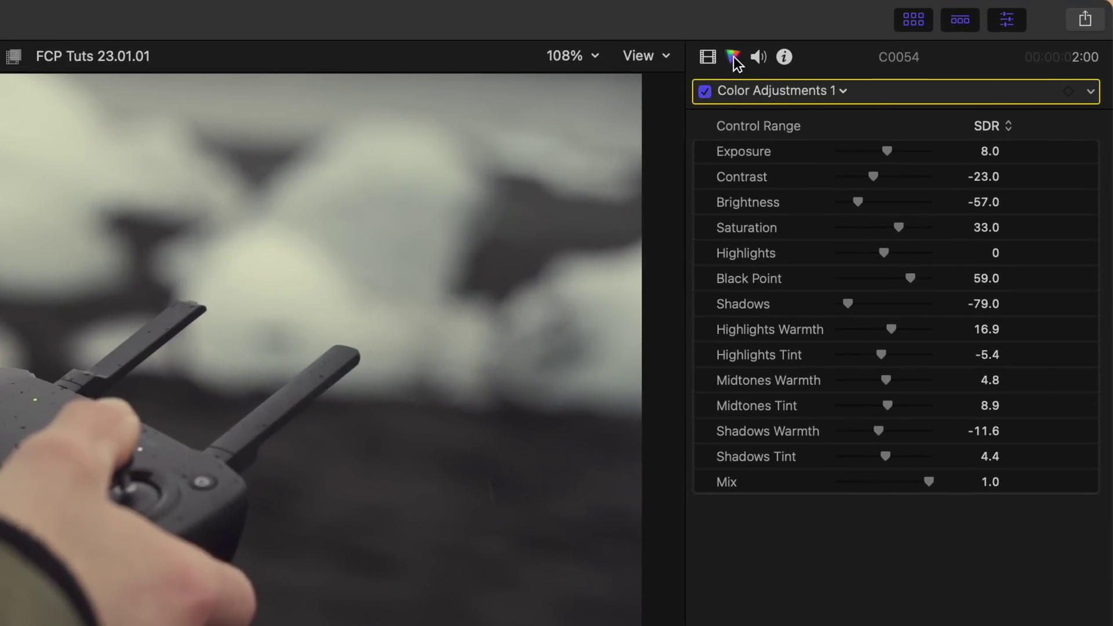
# Raise the colour grade's Exposure to 35 and cool its Highlights Warmth
pyautogui.click(800, 90)
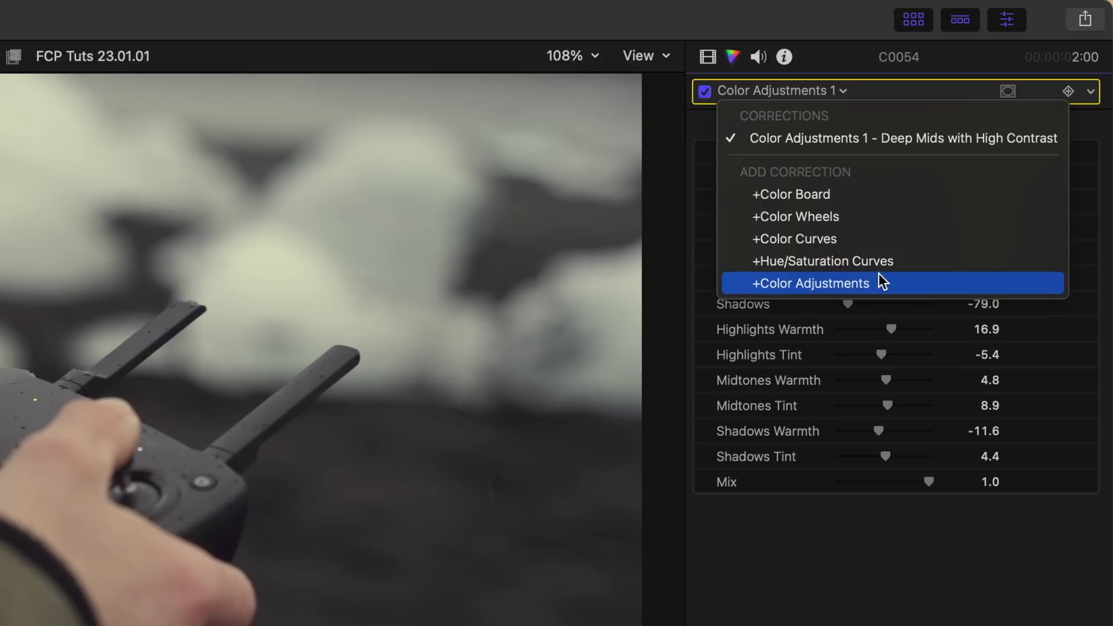
pyautogui.click(880, 568)
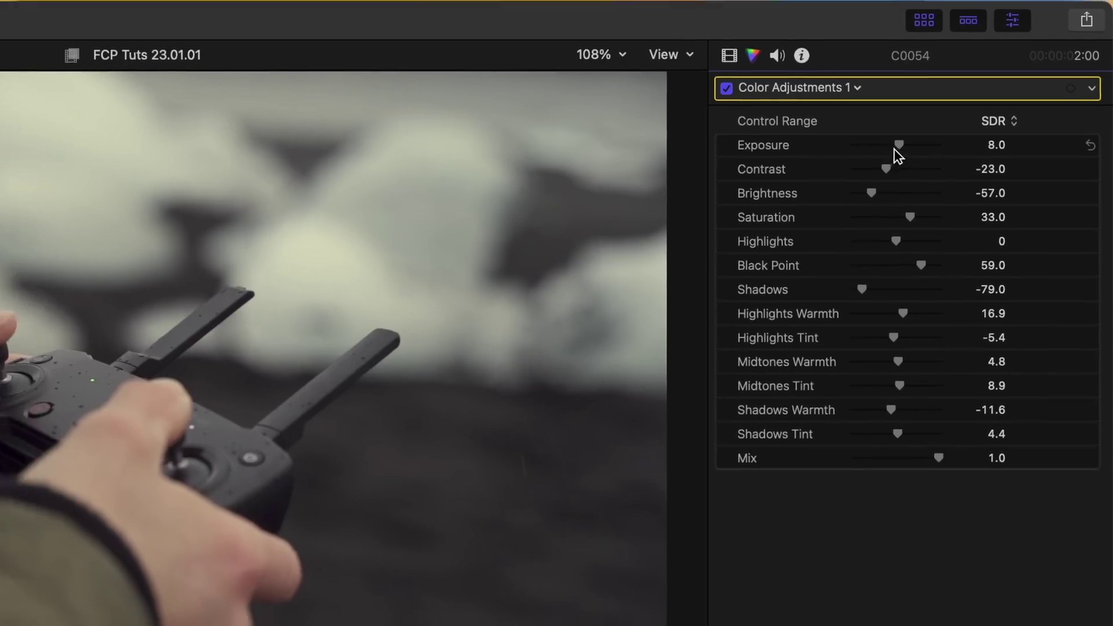
pyautogui.moveTo(888, 150)
pyautogui.mouseDown()
pyautogui.moveTo(919, 150)
pyautogui.moveTo(896, 151)
pyautogui.mouseUp()
pyautogui.moveTo(963, 119); pyautogui.dragTo(966, 118)
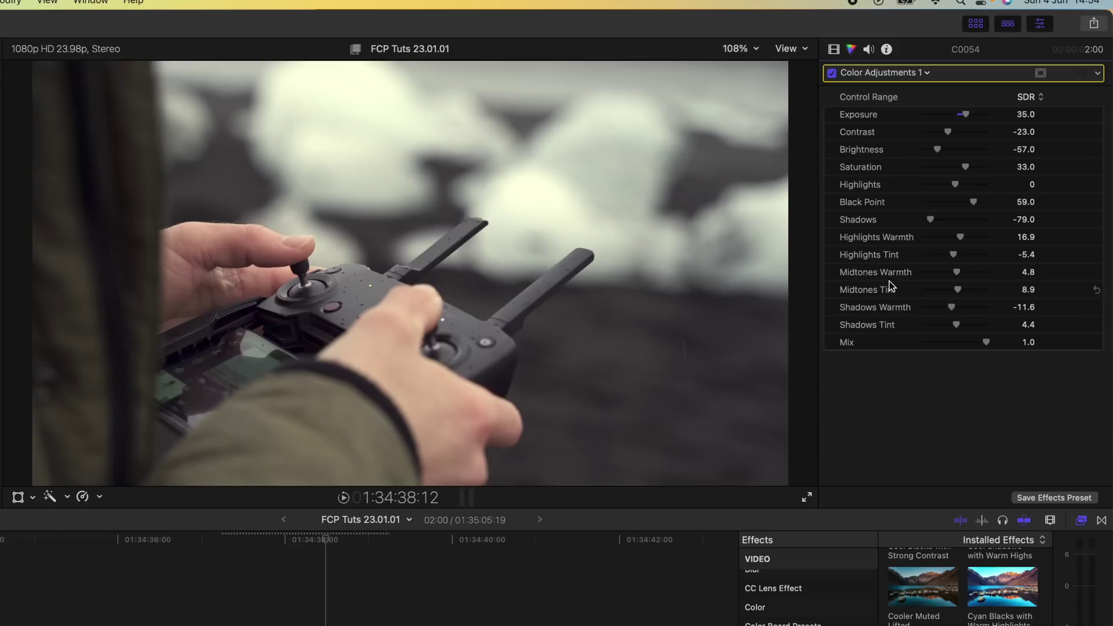
pyautogui.moveTo(950, 239); pyautogui.dragTo(947, 273)
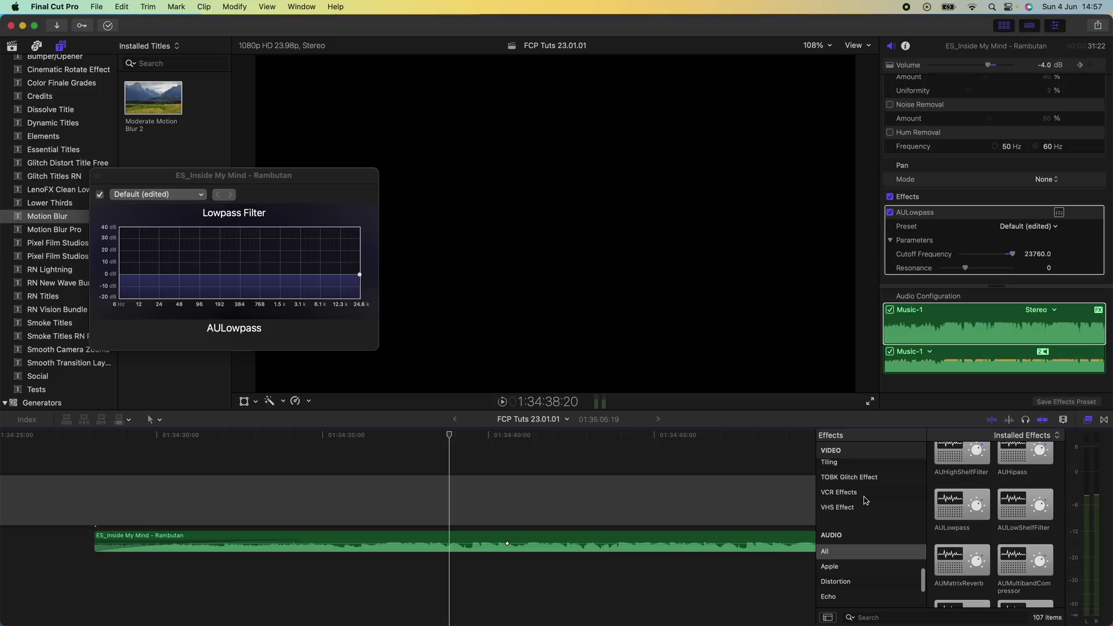
pyautogui.scroll(-1, 887, 508)
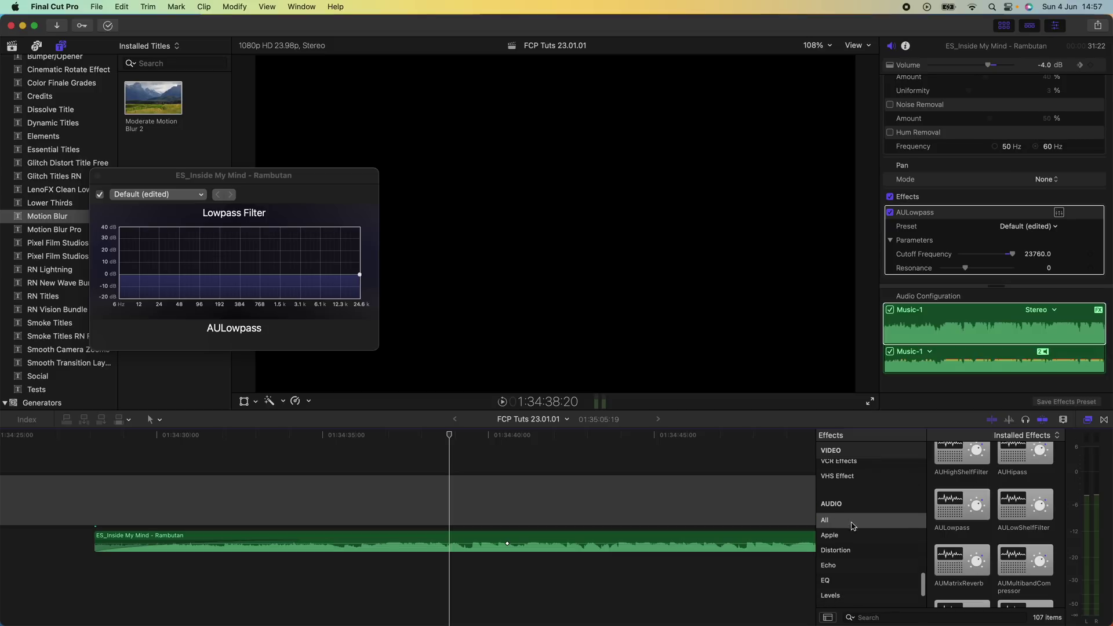
pyautogui.scroll(-1, 857, 528)
pyautogui.scroll(-5, 983, 468)
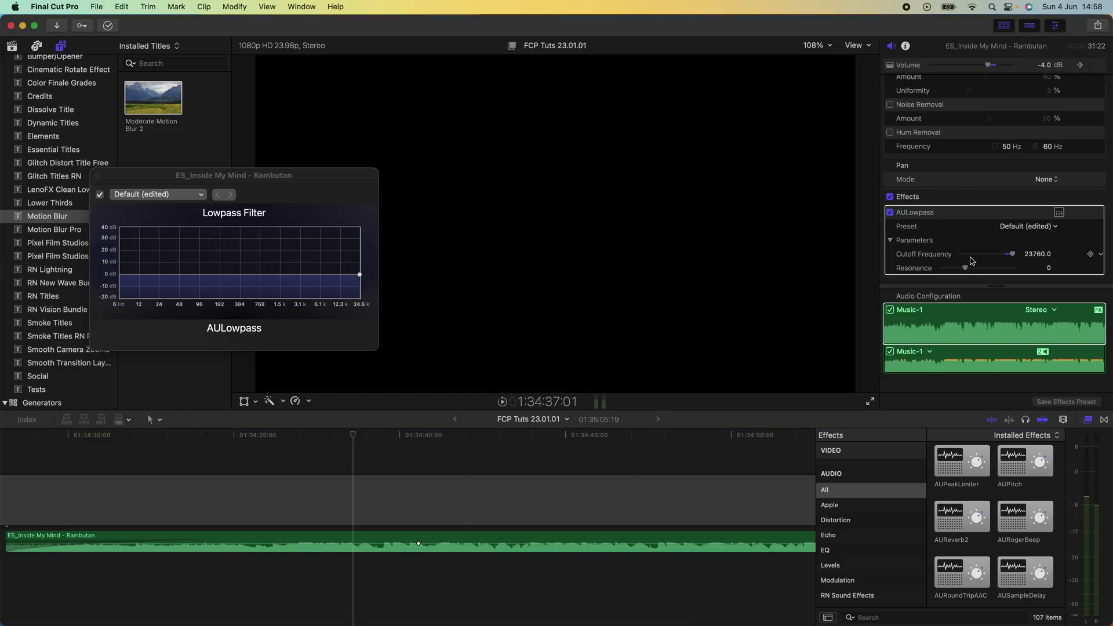
# Try AULowpass cutoffs around 560 and 4703 during playback, then drop the cutoff to 55
pyautogui.moveTo(1009, 256)
pyautogui.mouseDown()
pyautogui.moveTo(978, 256)
pyautogui.moveTo(1014, 256)
pyautogui.mouseUp()
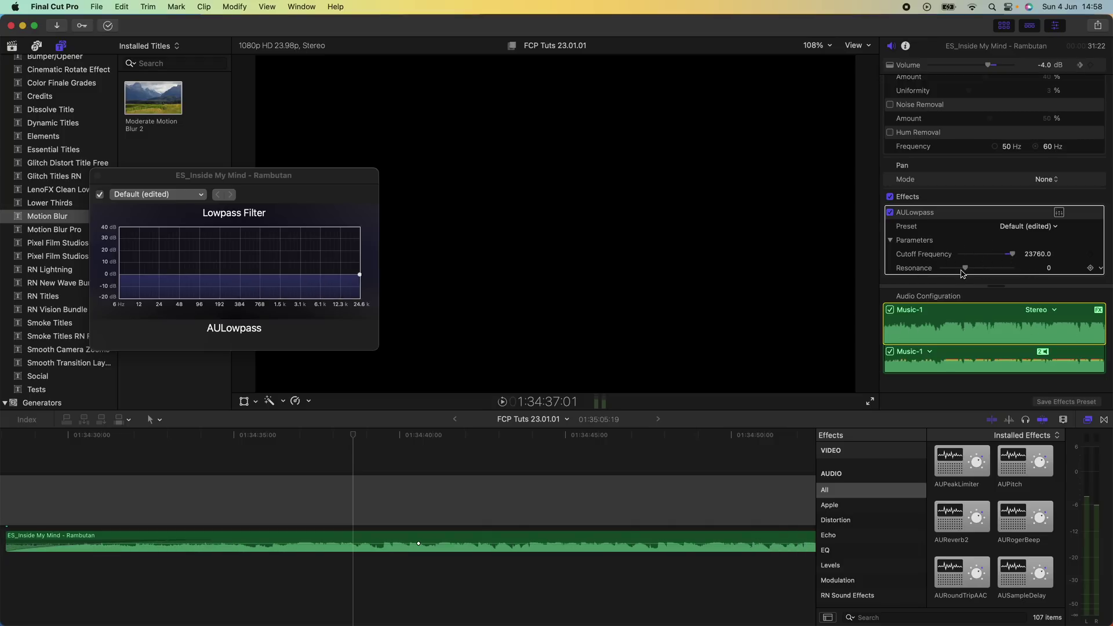
pyautogui.moveTo(1011, 257); pyautogui.dragTo(987, 256)
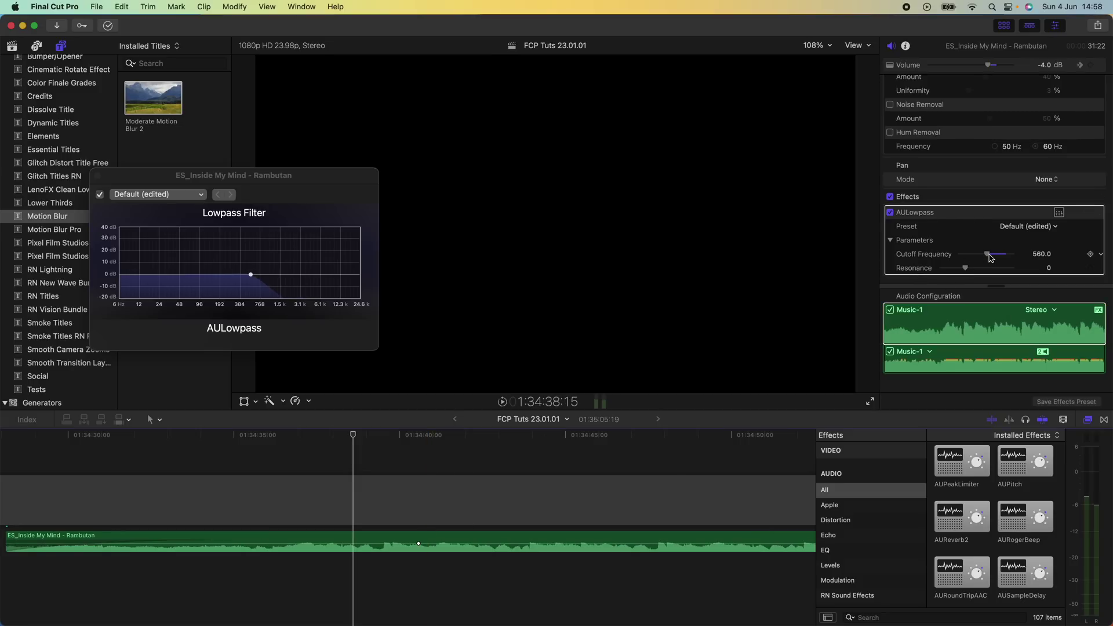
pyautogui.press('space')
pyautogui.moveTo(987, 254)
pyautogui.mouseDown()
pyautogui.moveTo(1016, 255)
pyautogui.moveTo(979, 268)
pyautogui.moveTo(1011, 255)
pyautogui.moveTo(971, 259)
pyautogui.mouseUp()
pyautogui.hscroll(5, 392, 498)
pyautogui.click(391, 436)
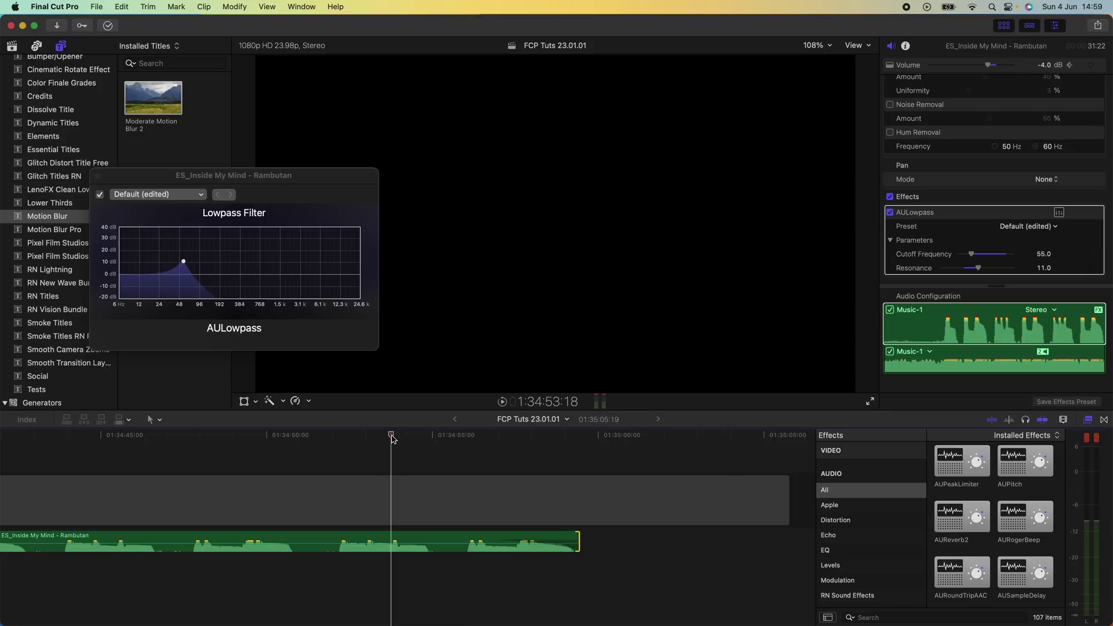